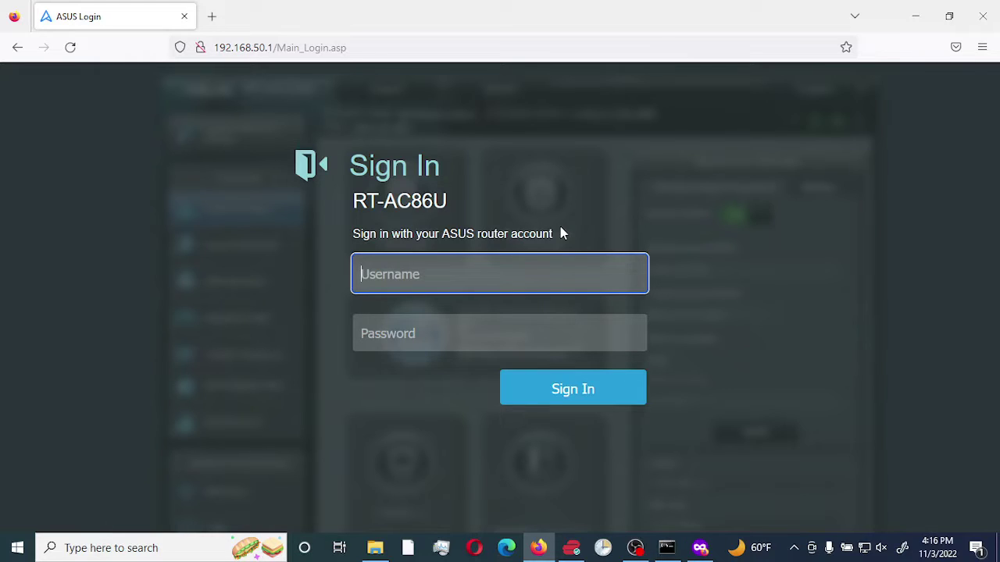
Sign in to the router's admin page with the account username and password
type("diytechtips")
key("Tab")
type("*********")
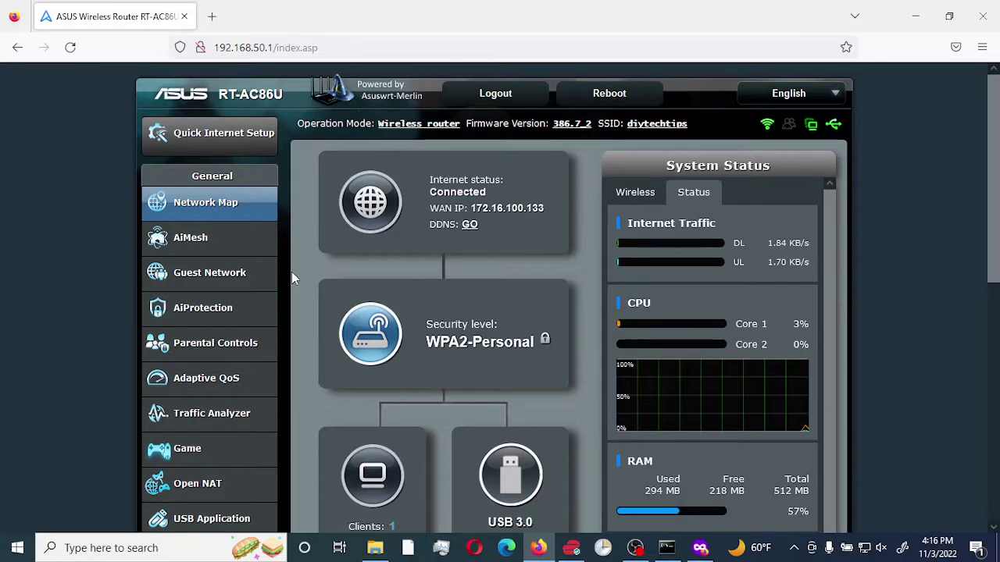
Open the Guest Network settings and enable the first 2.4 GHz guest network
left_click(207, 272)
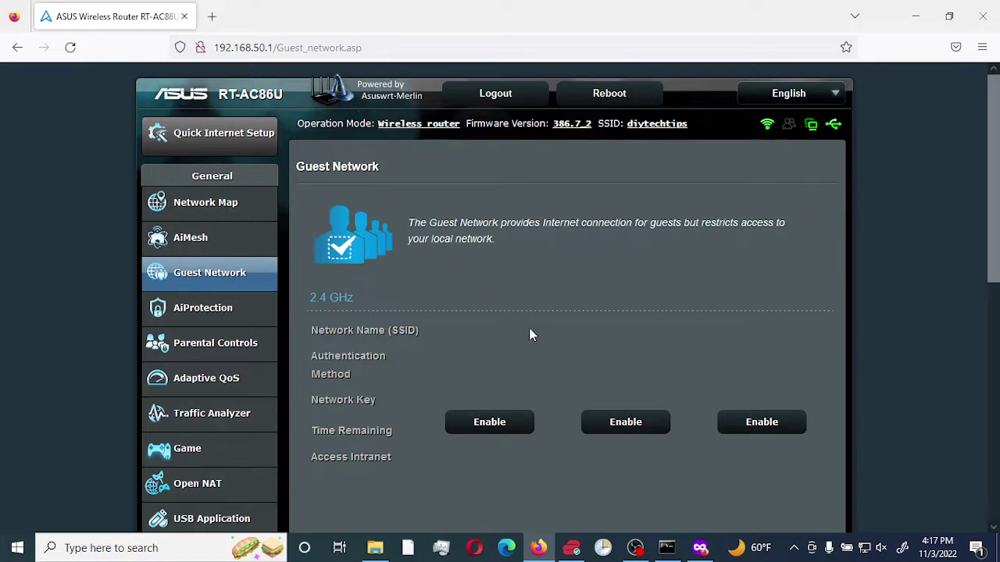
scroll(529, 332, "down", 4)
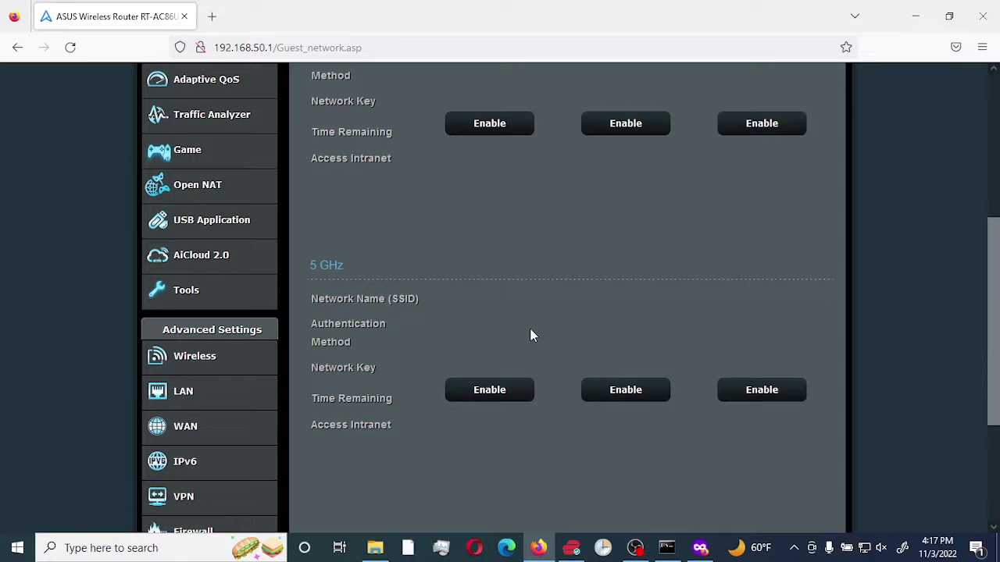
scroll(530, 336, "up", 2)
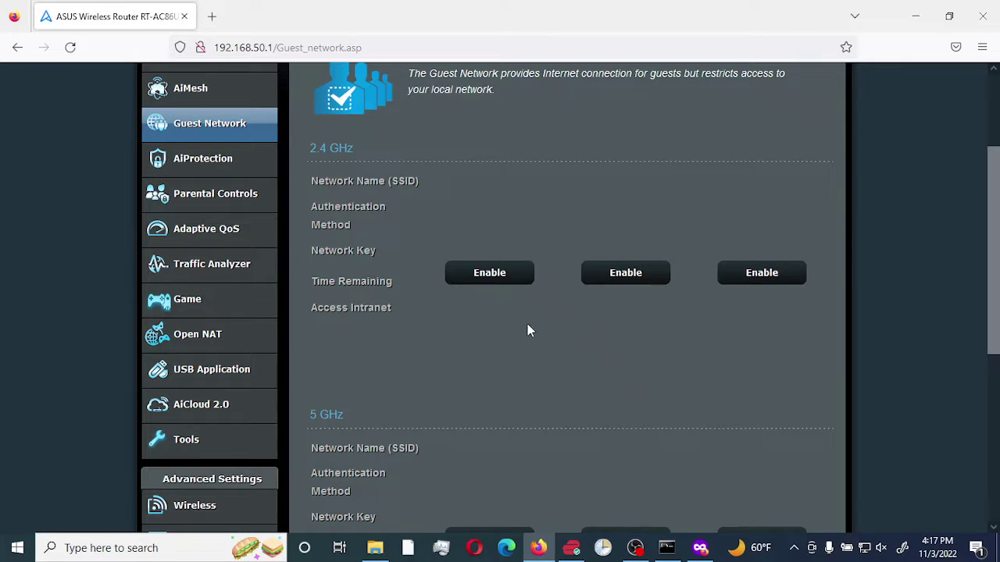
scroll(507, 313, "up", 2)
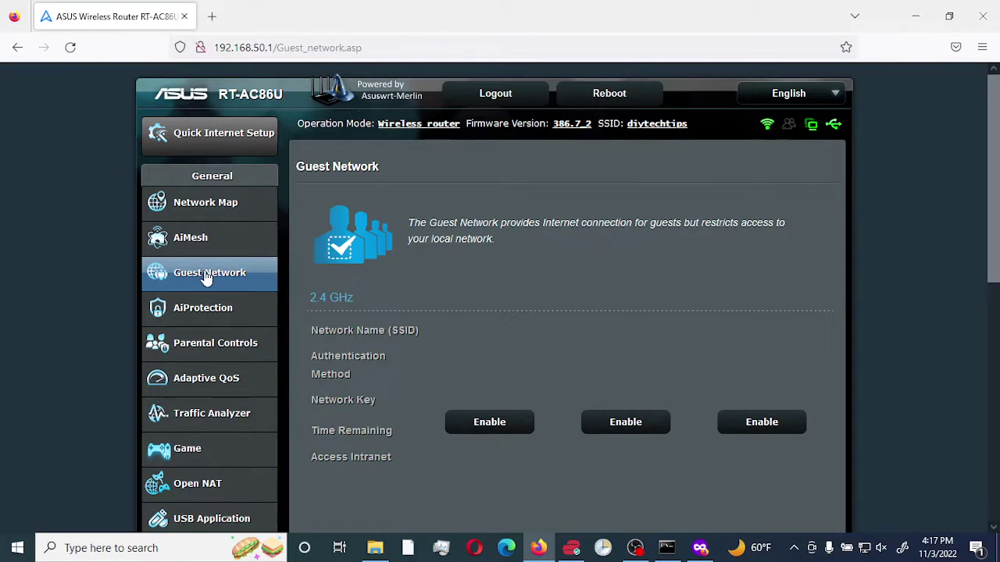
scroll(466, 355, "down", 2)
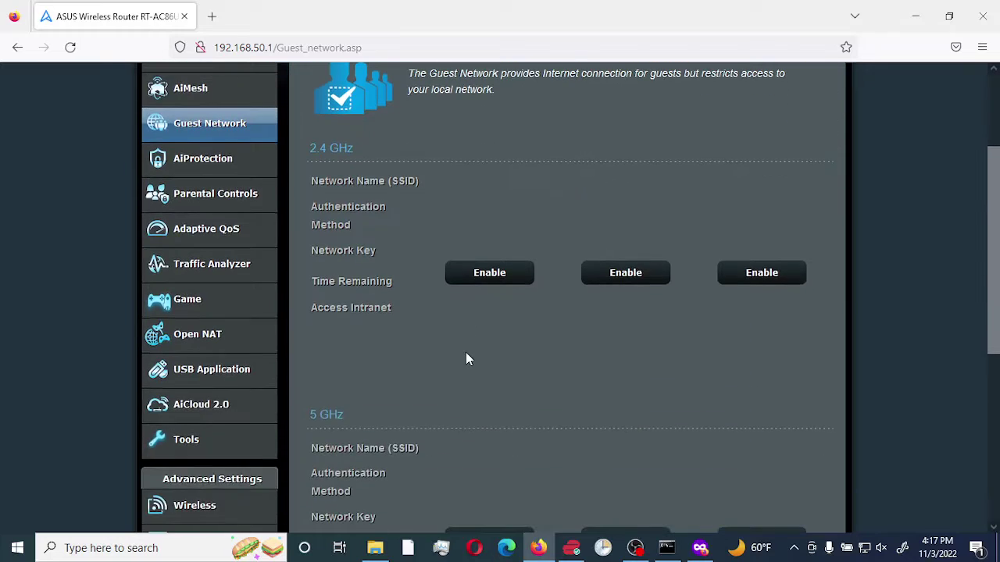
scroll(466, 352, "down", 2)
scroll(466, 352, "up", 1)
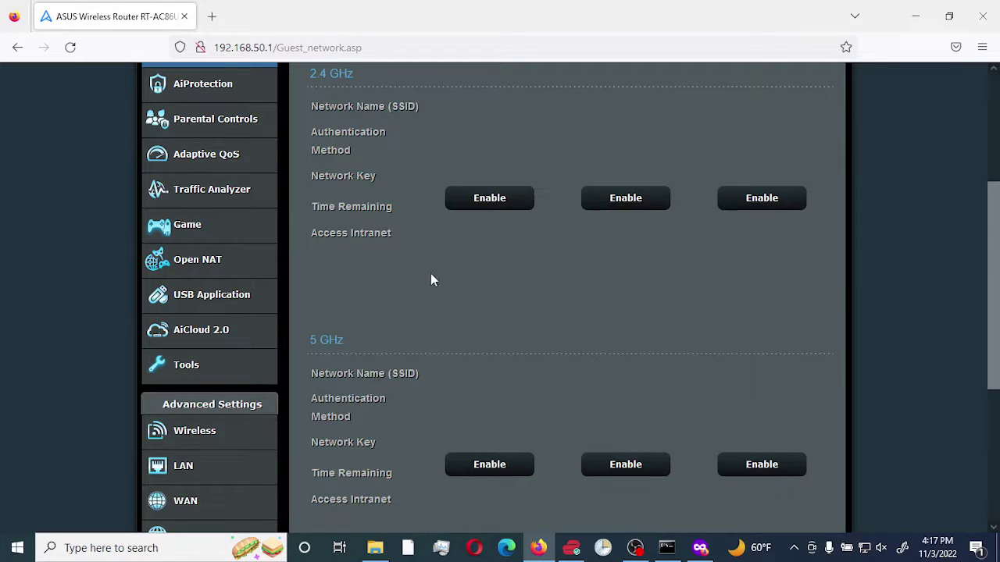
left_click(485, 203)
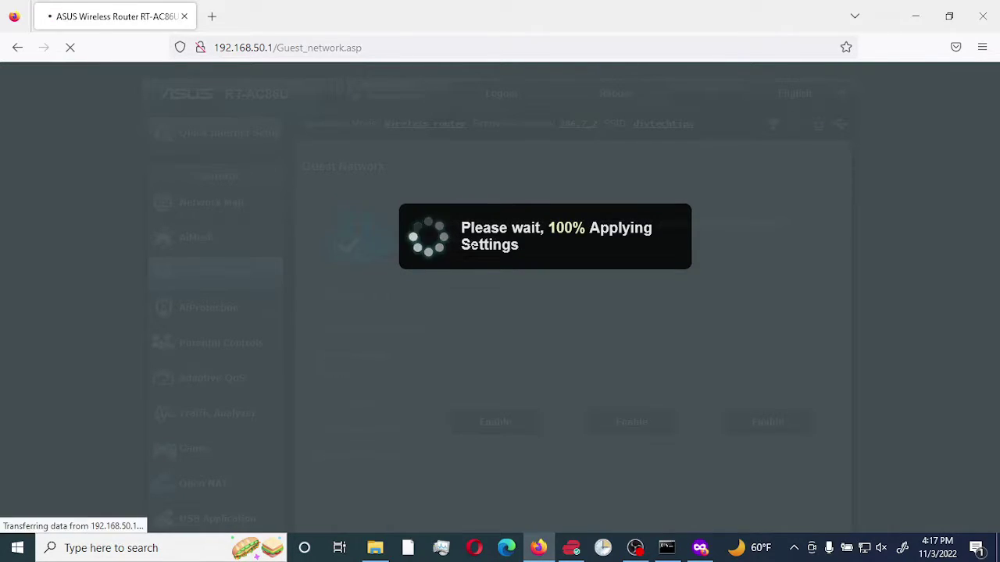
Enable the first 5 GHz guest network
scroll(489, 341, "down", 2)
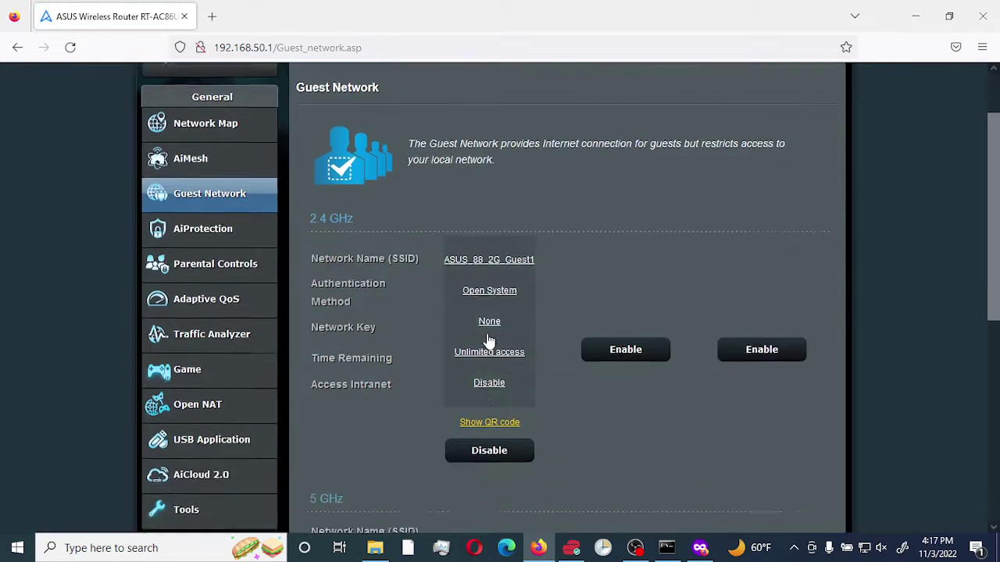
scroll(489, 341, "down", 3)
scroll(490, 348, "down", 2)
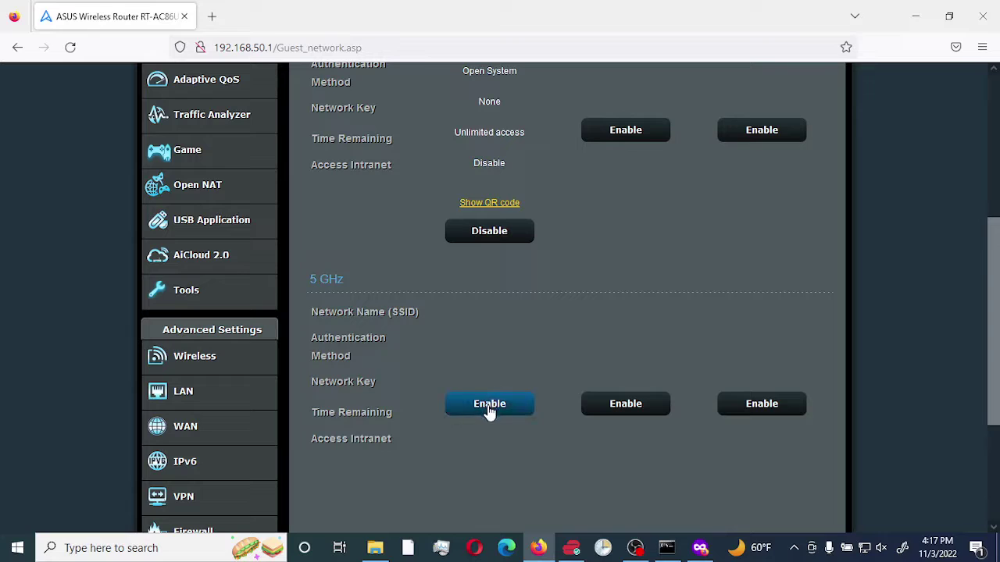
scroll(462, 290, "up", 5)
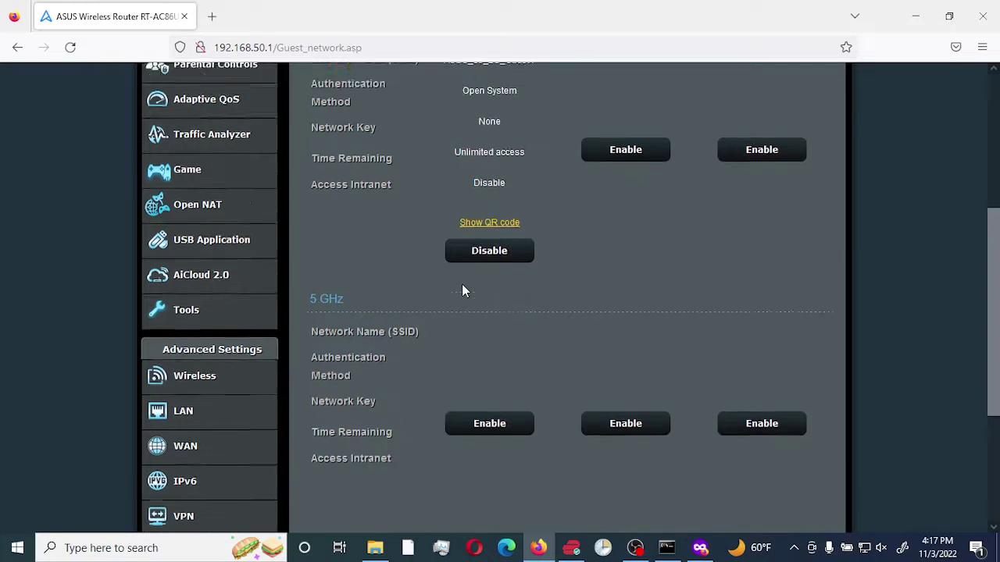
scroll(462, 290, "down", 7)
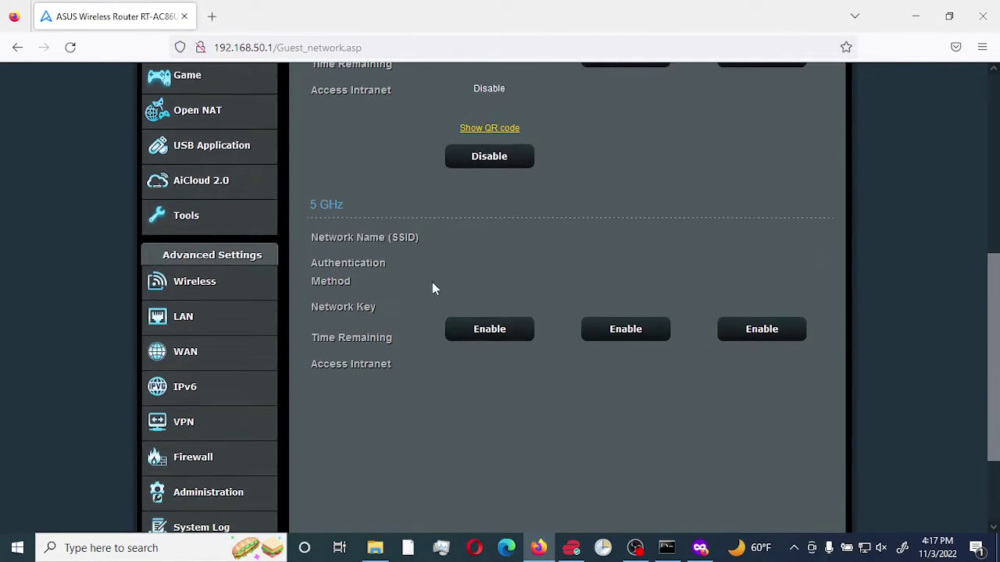
left_click(490, 337)
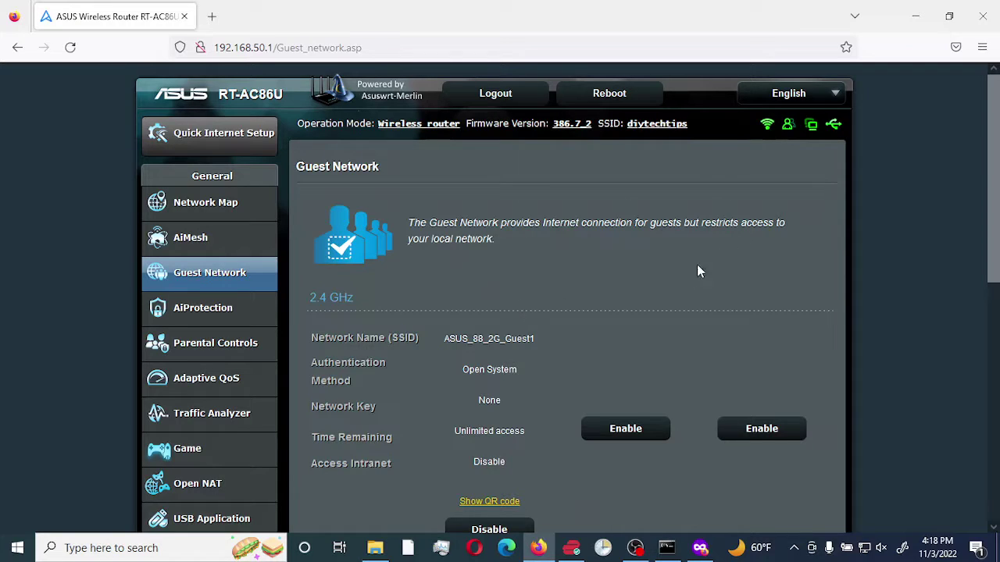
Open the first 2.4 GHz guest network for editing and set its network name (SSID) to diytechtips_Guest
scroll(585, 268, "down", 3)
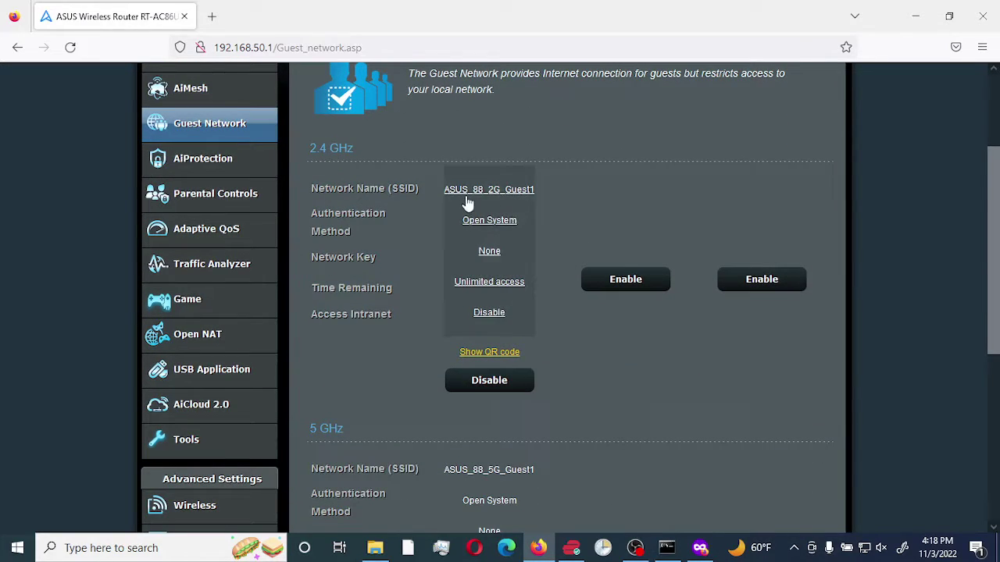
left_click(490, 252)
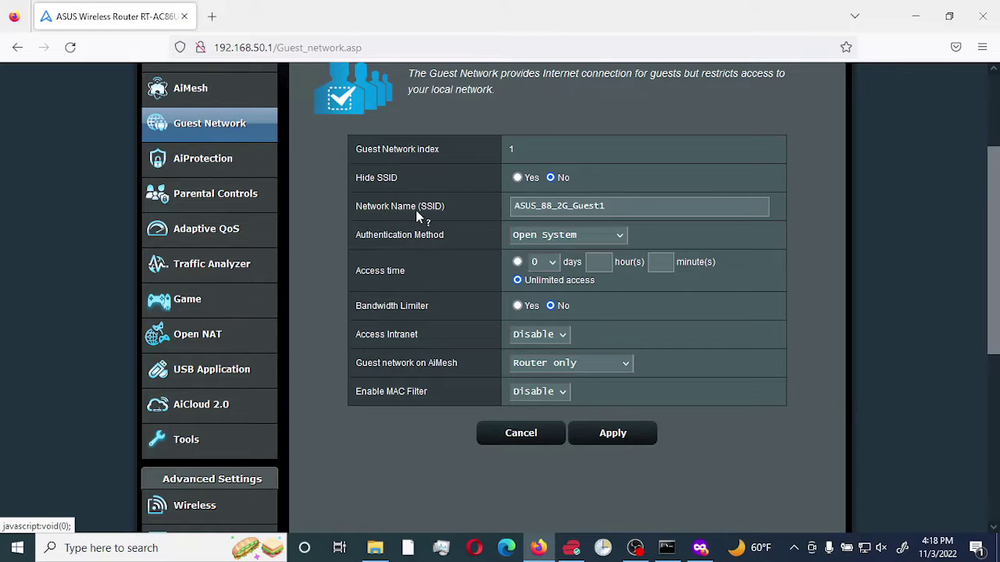
left_click(572, 207)
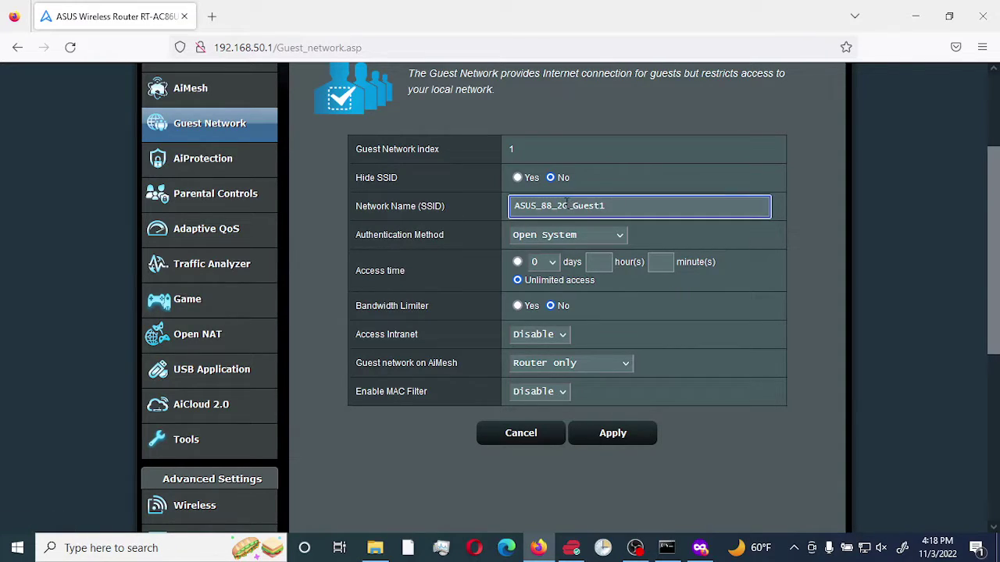
left_click_drag(566, 205, 486, 195)
scroll(776, 188, "up", 2)
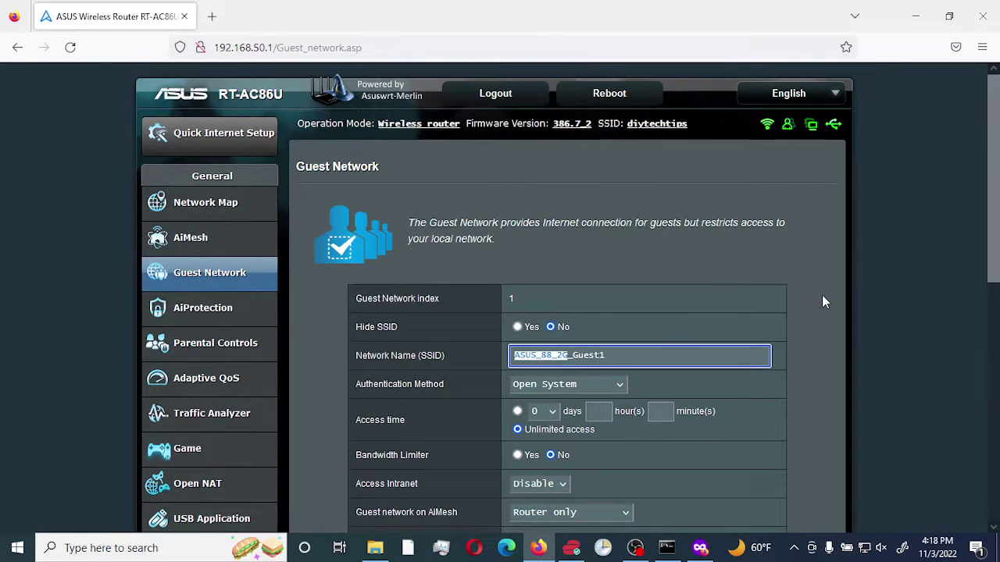
type("diyte")
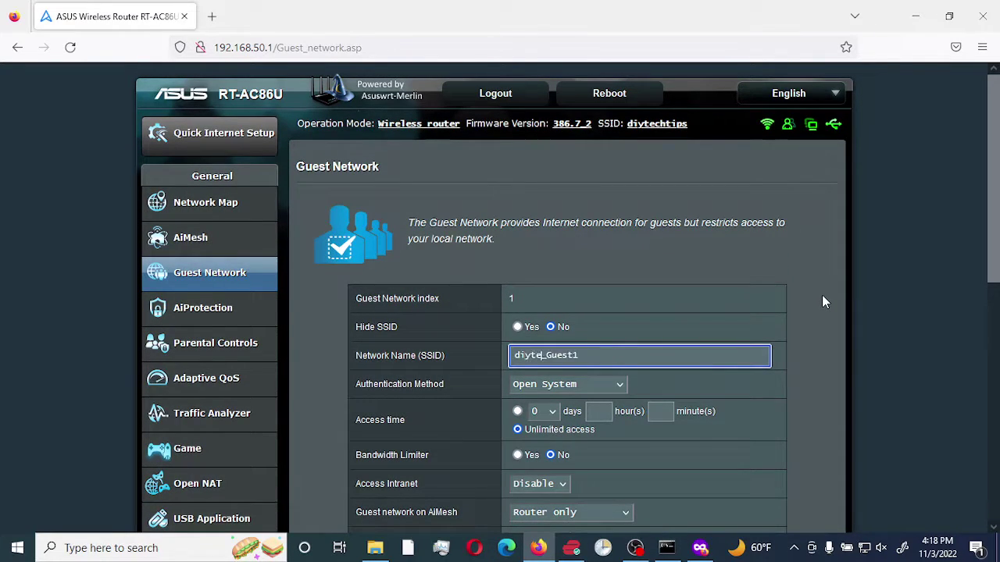
type("chtips")
left_click(665, 357)
key("BackSpace")
Set the guest network's authentication method to WPA2-Personal with AES encryption, keeping the existing pre-shared key
scroll(454, 379, "down", 2)
left_click(621, 311)
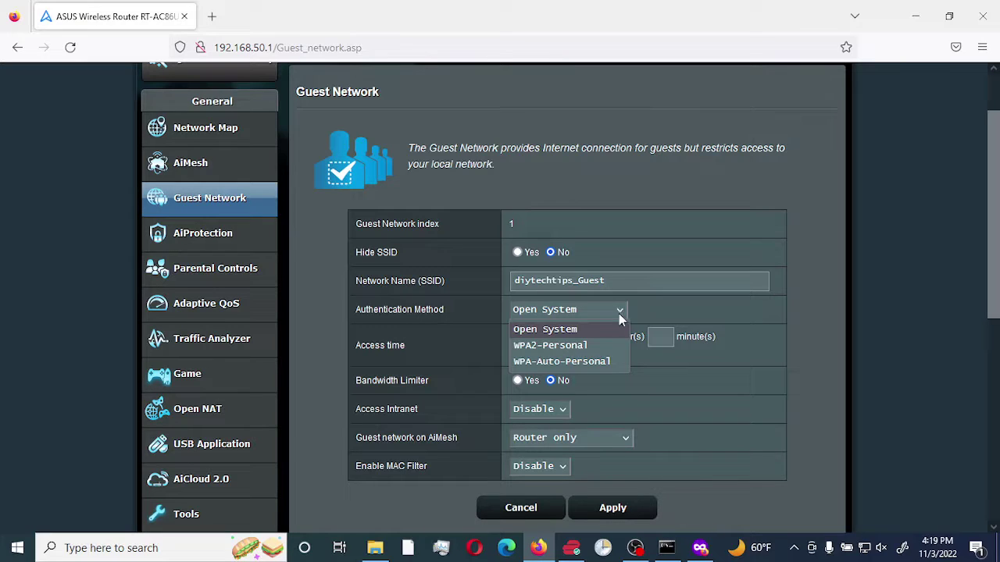
left_click(571, 350)
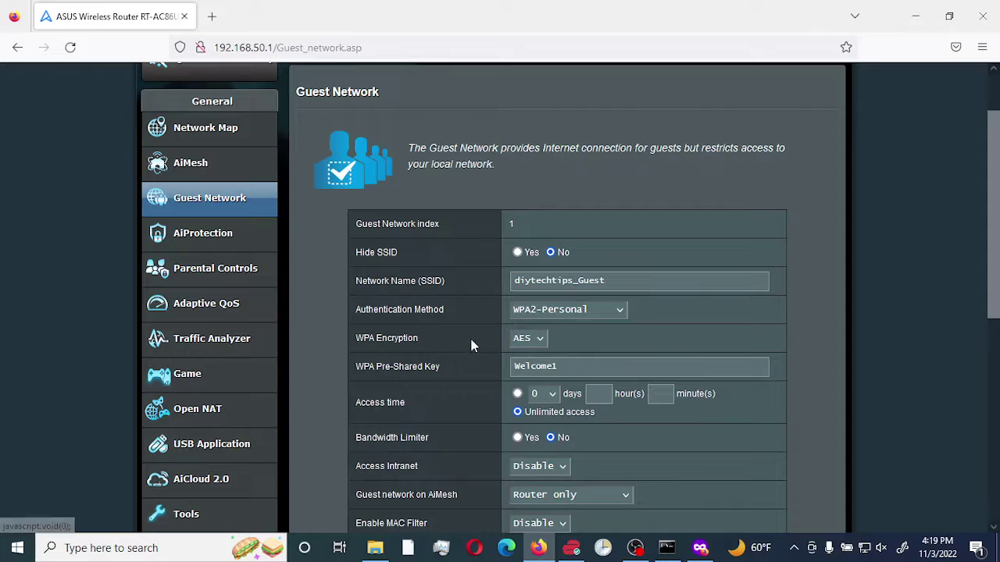
left_click(538, 338)
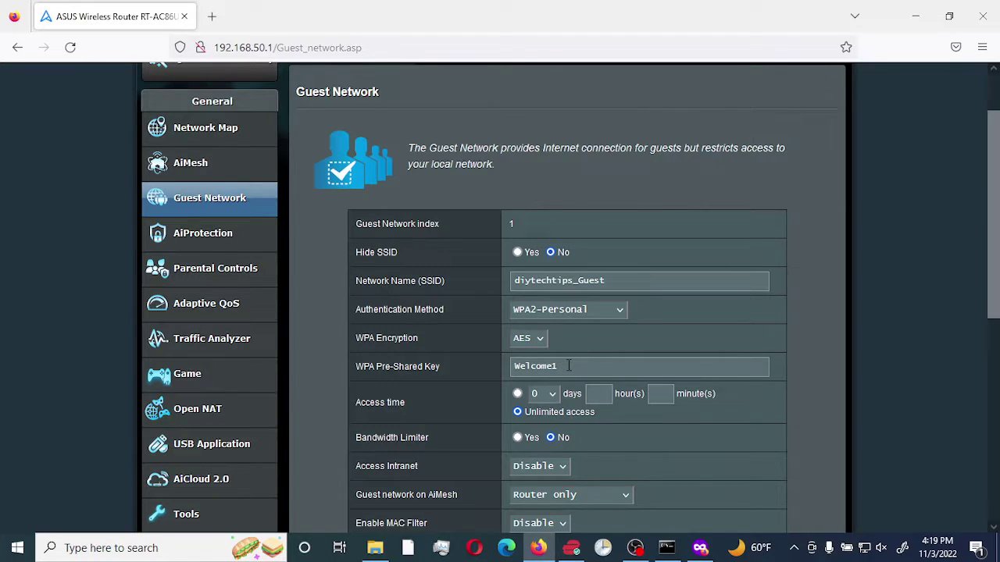
left_click(570, 365)
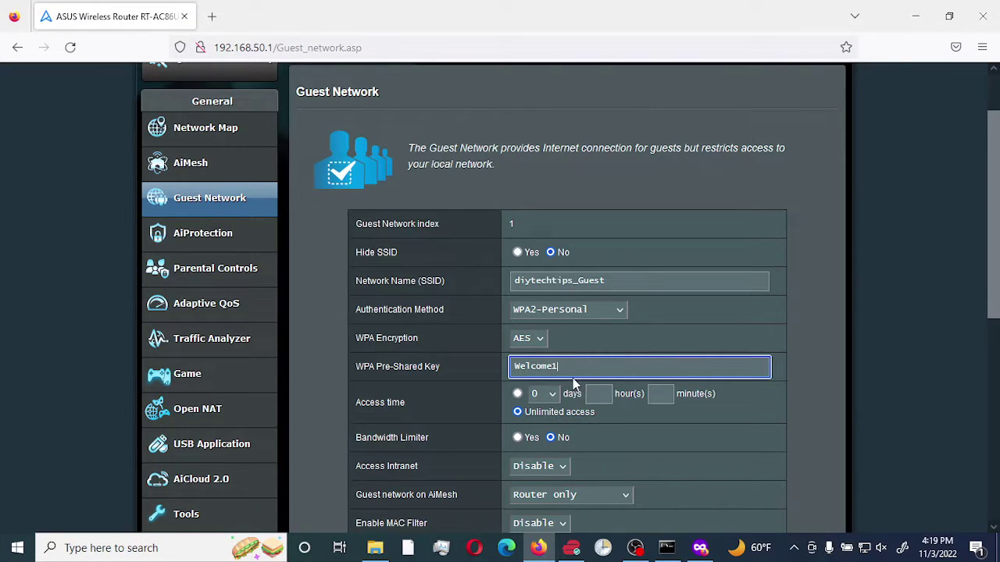
Try a limited access time of 0 days, 00 hours and 00 minutes, and return the setting to Unlimited access
scroll(676, 424, "down", 1)
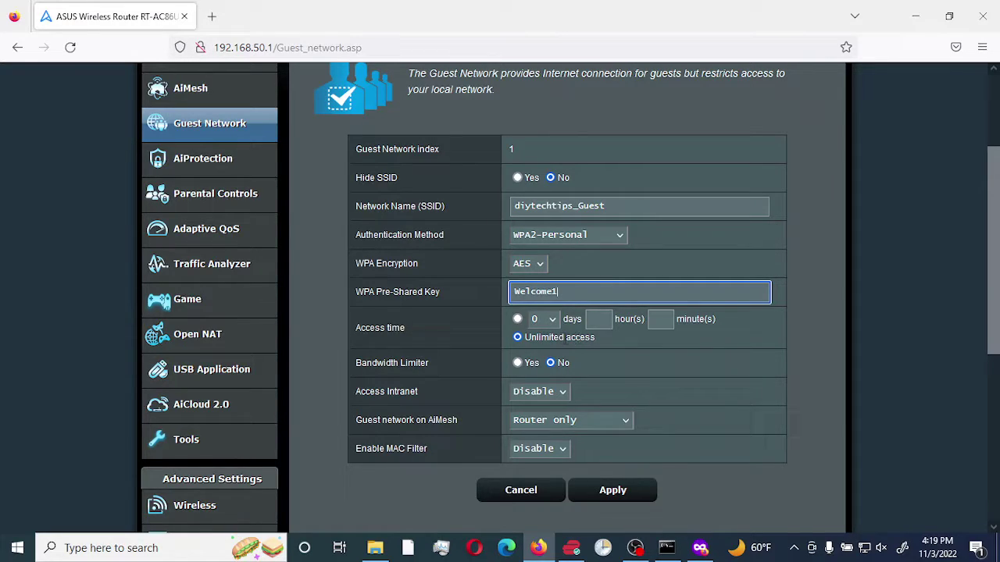
left_click(518, 320)
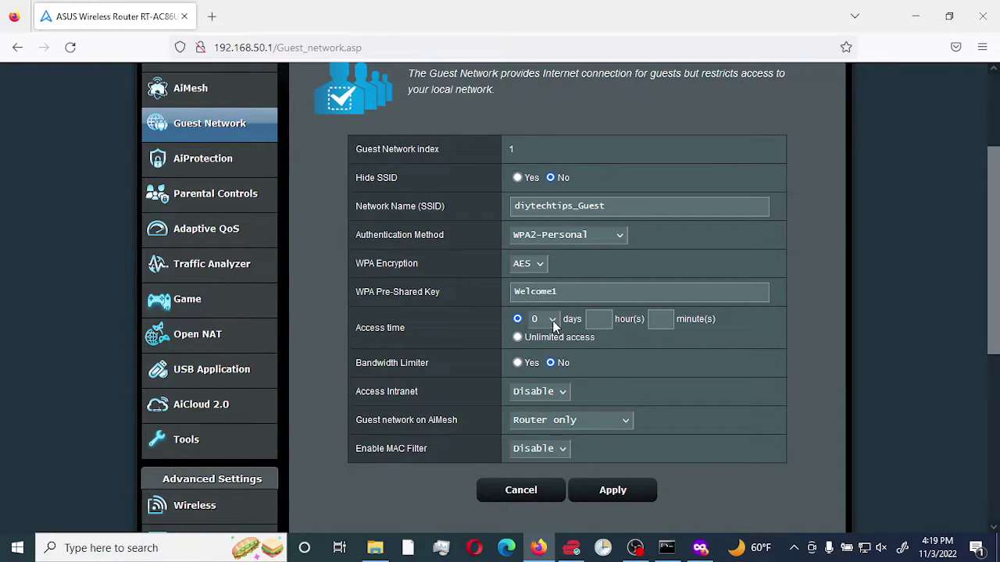
left_click(552, 320)
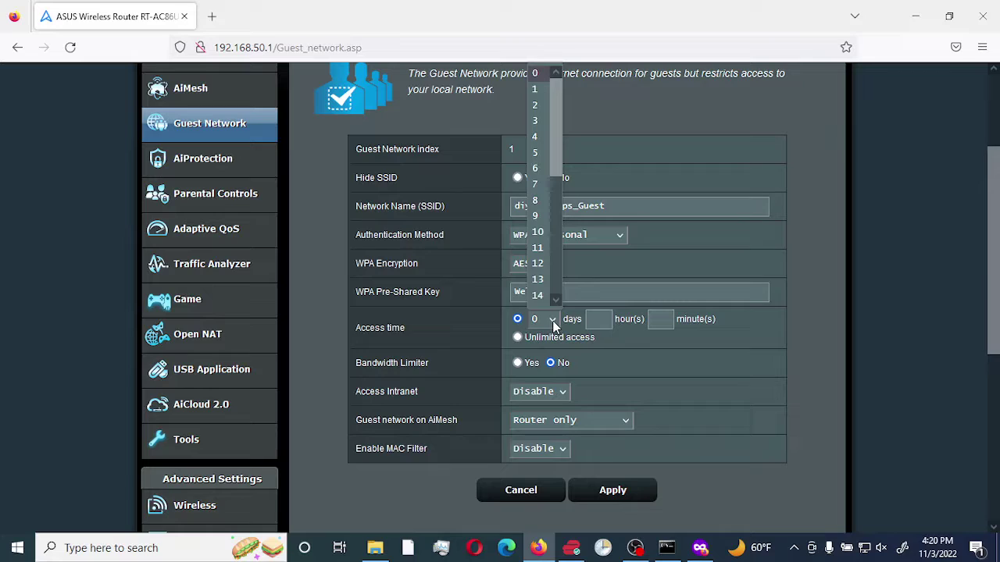
left_click(552, 326)
left_click(598, 320)
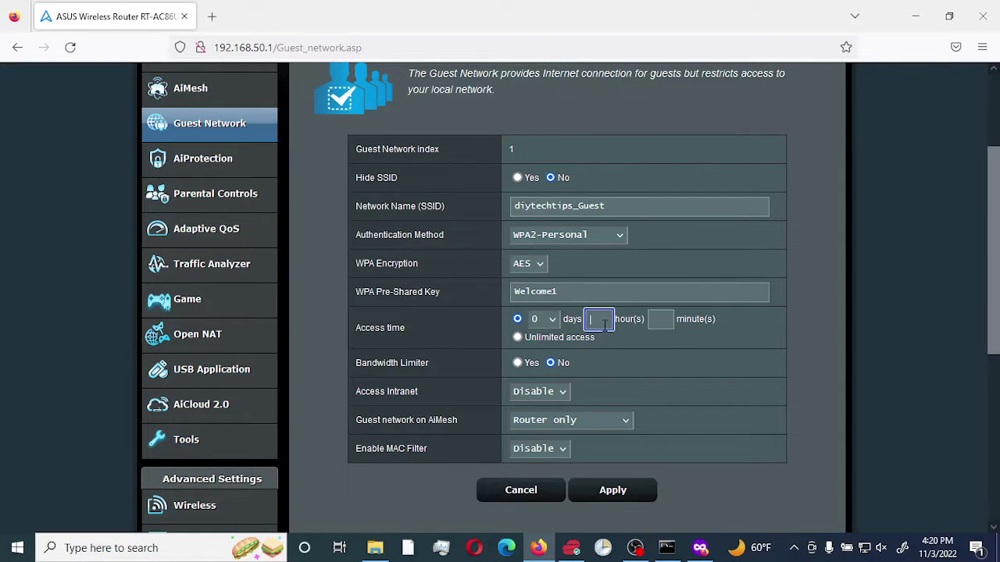
type("00")
left_click(661, 322)
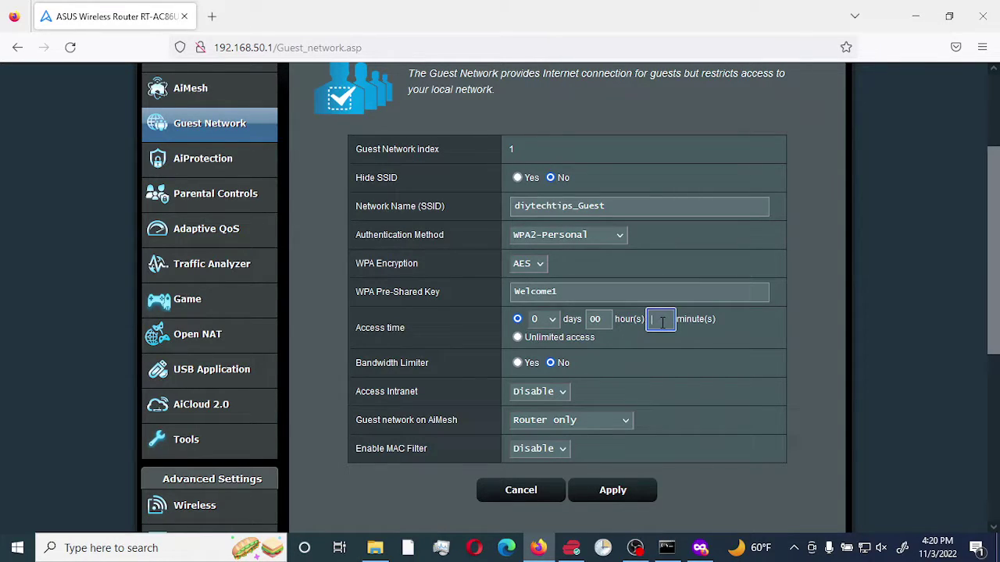
left_click(517, 338)
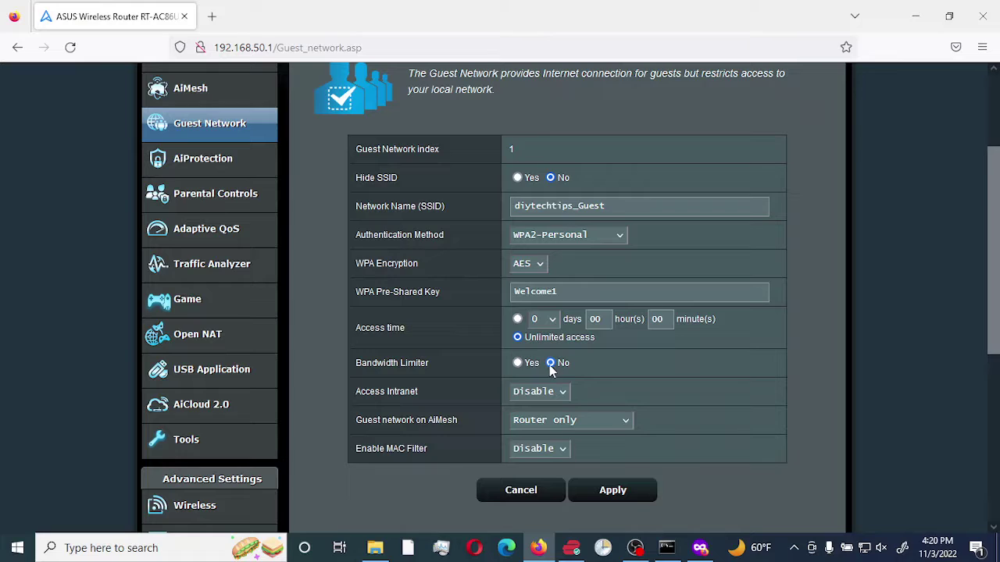
Turn on the Bandwidth Limiter to view its download and upload settings, and set it back to No
left_click(518, 362)
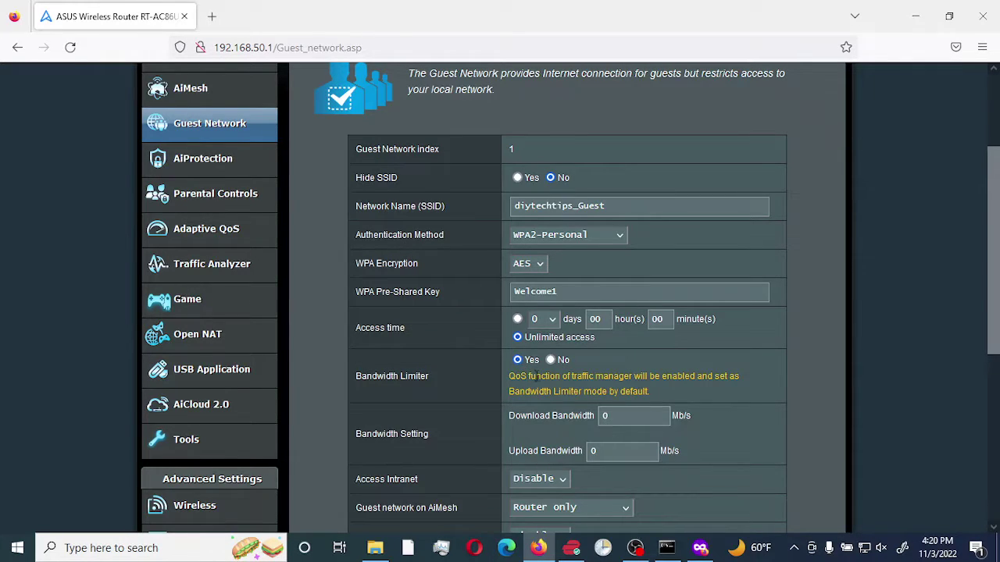
scroll(535, 374, "down", 3)
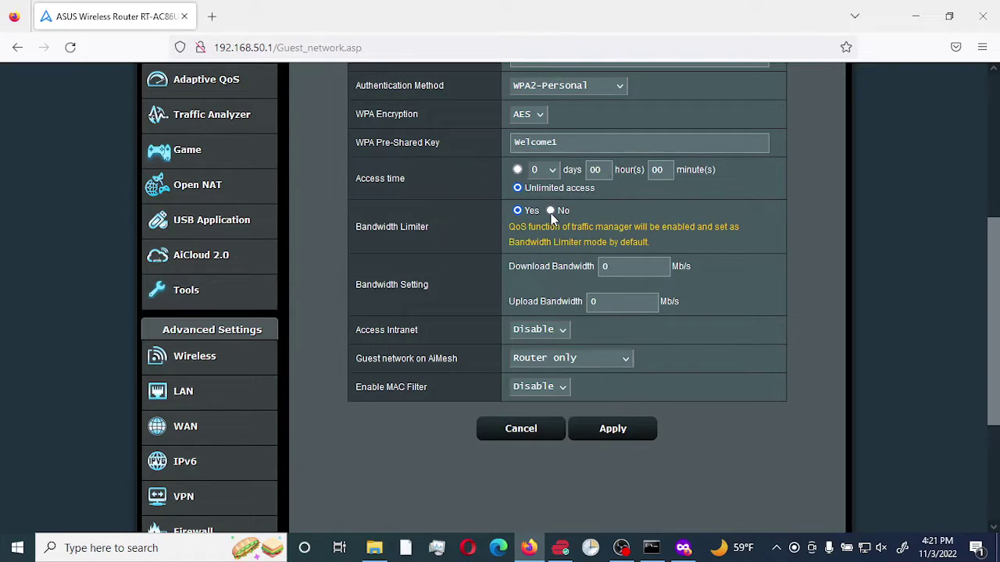
left_click(550, 213)
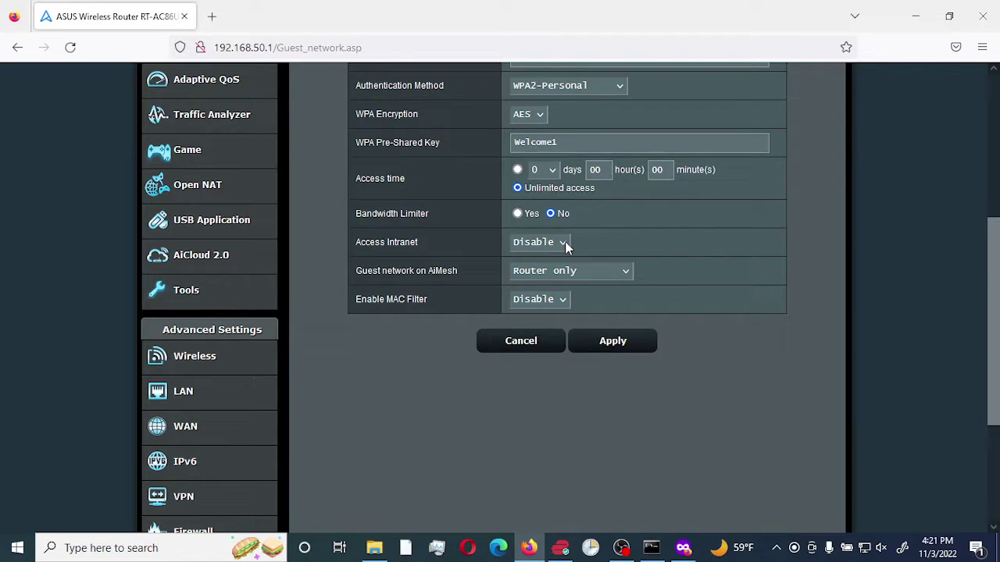
Check the Access Intranet options, keeping Disable, and the guest network on AiMesh options, keeping Router only
left_click(565, 241)
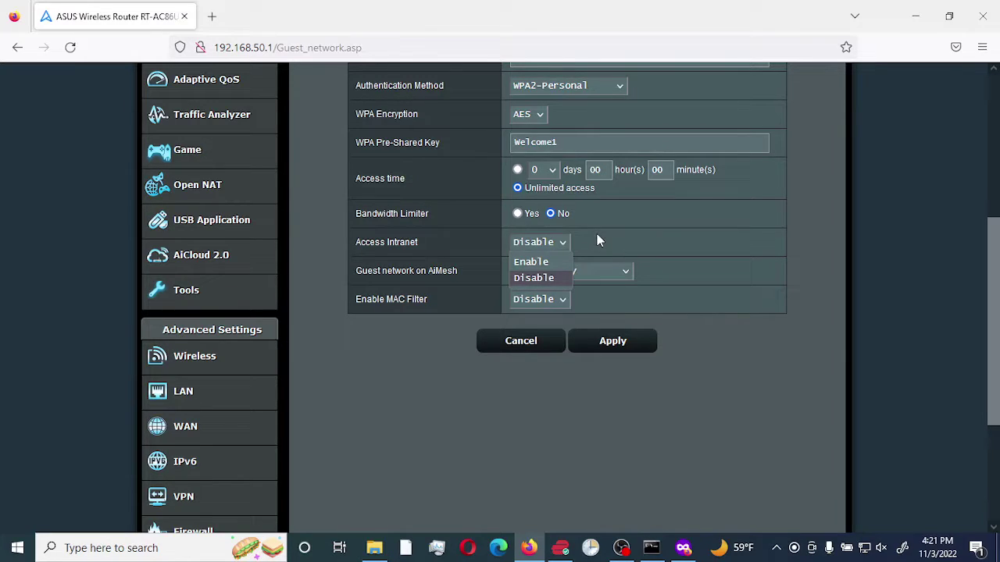
left_click(805, 309)
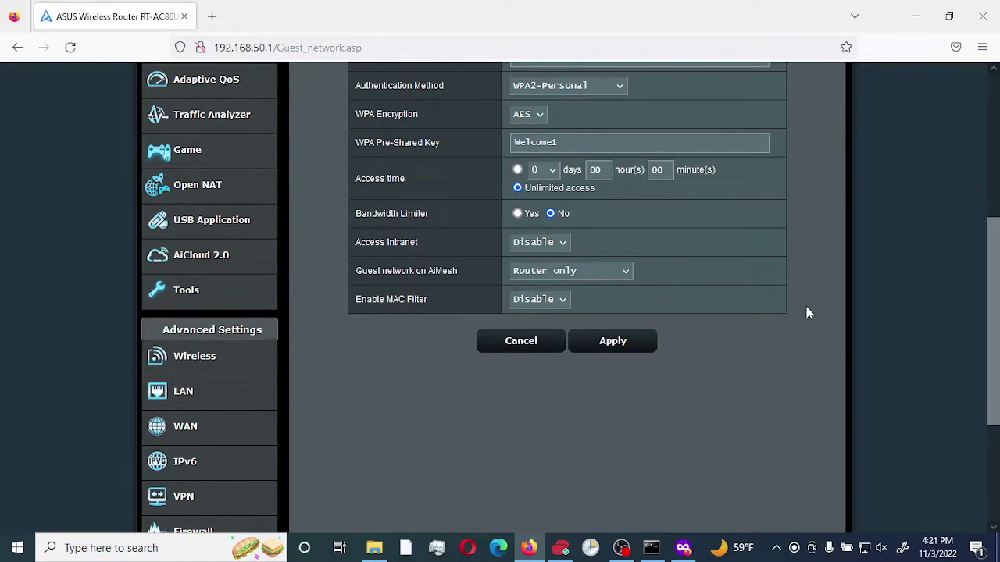
scroll(806, 306, "up", 4)
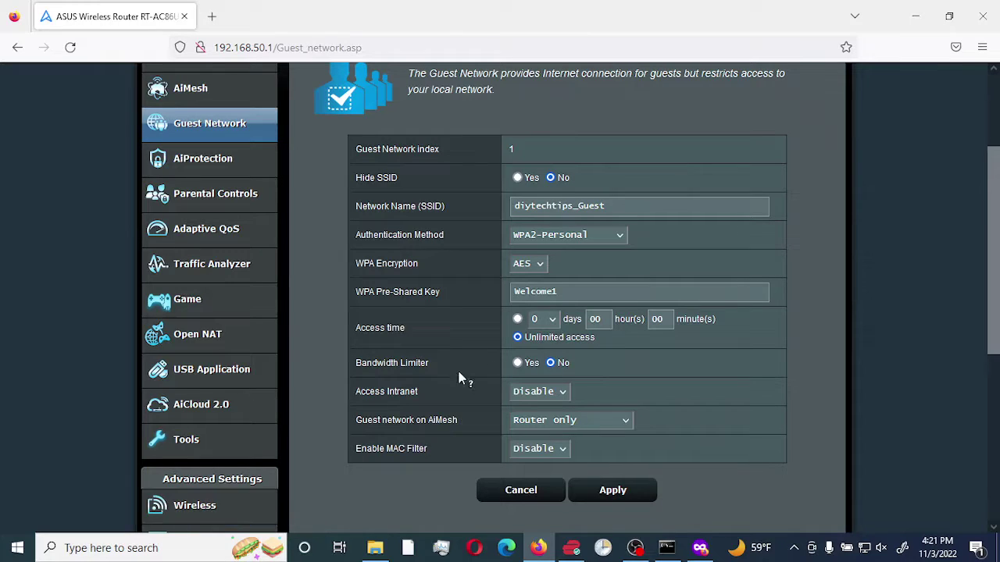
left_click(562, 393)
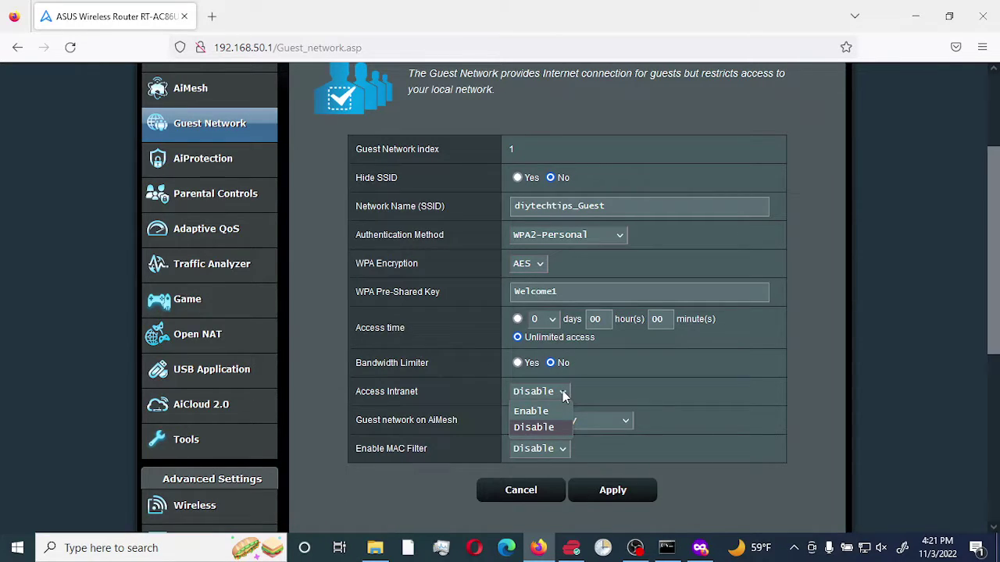
left_click(564, 394)
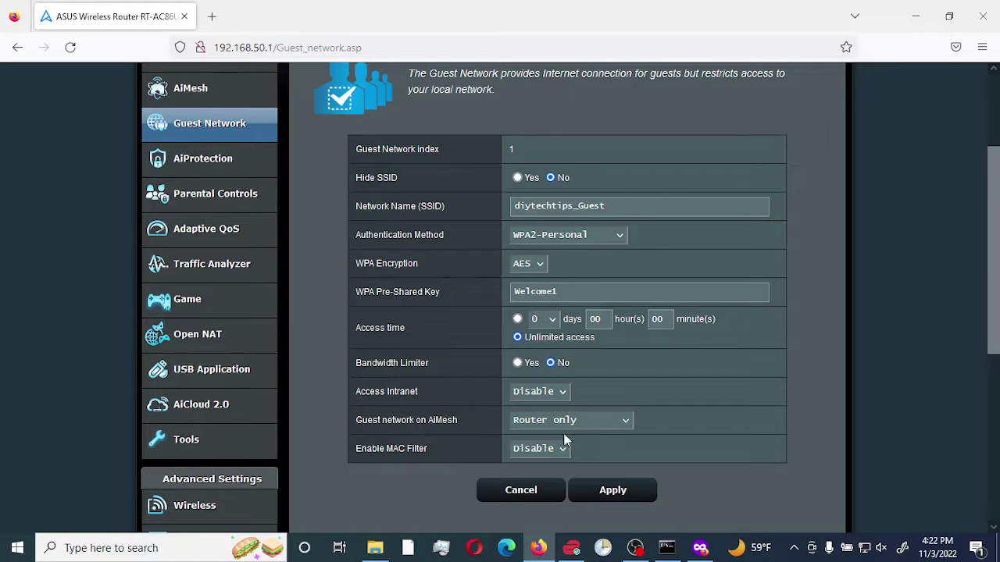
left_click(629, 423)
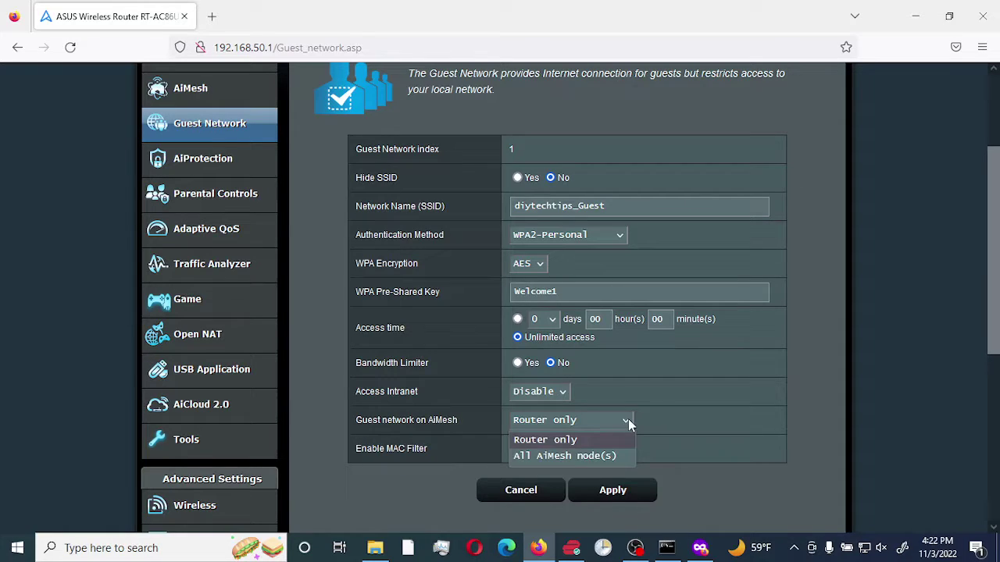
left_click(580, 440)
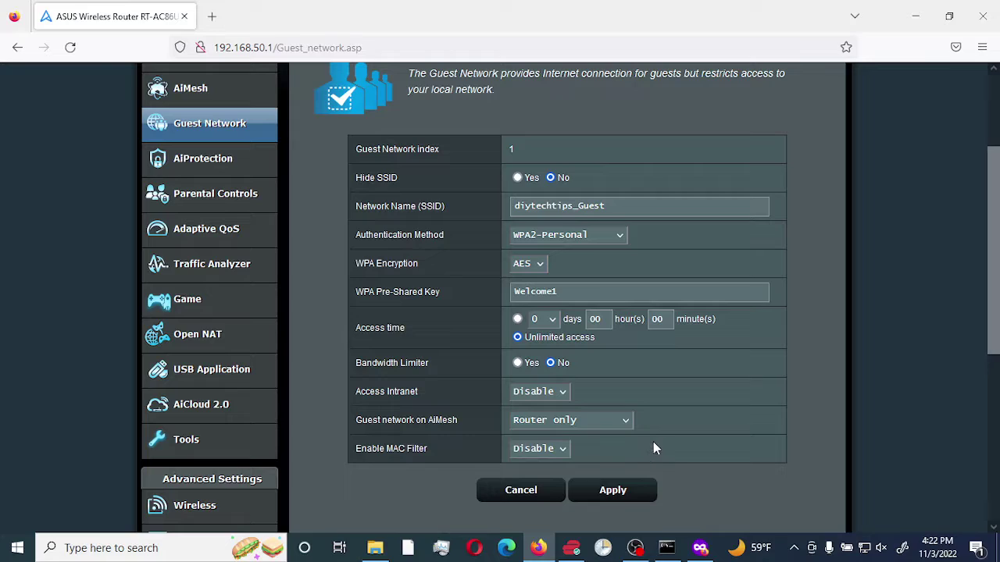
Set the MAC filter to Accept to view its filter list, and return it to Disable
left_click(564, 448)
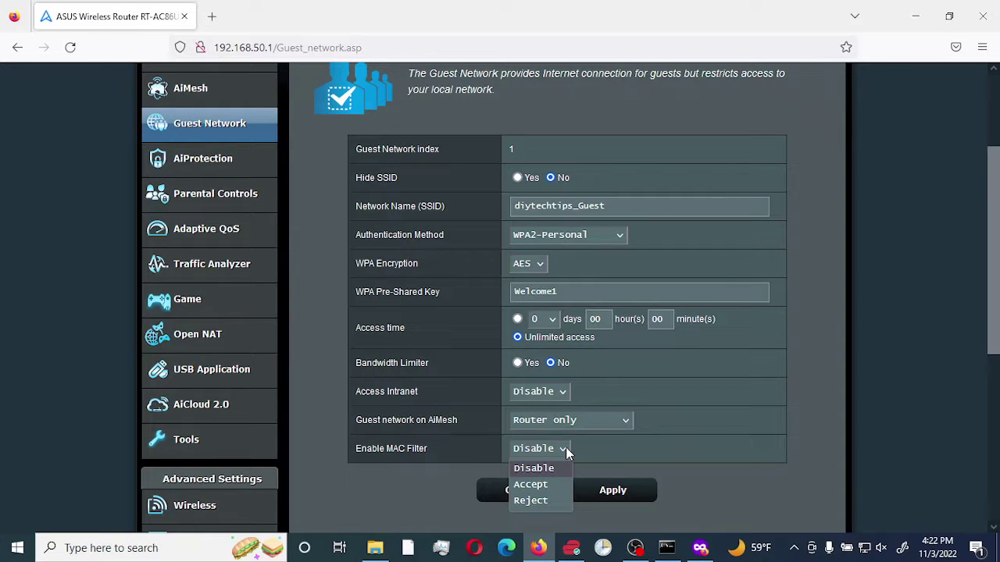
left_click(531, 484)
scroll(758, 449, "down", 1)
scroll(758, 444, "down", 3)
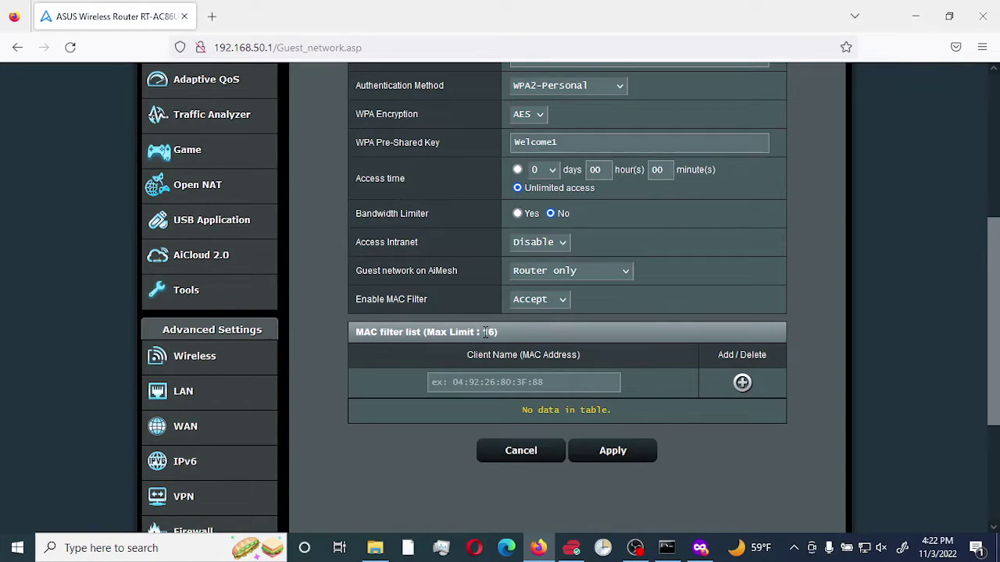
left_click(564, 299)
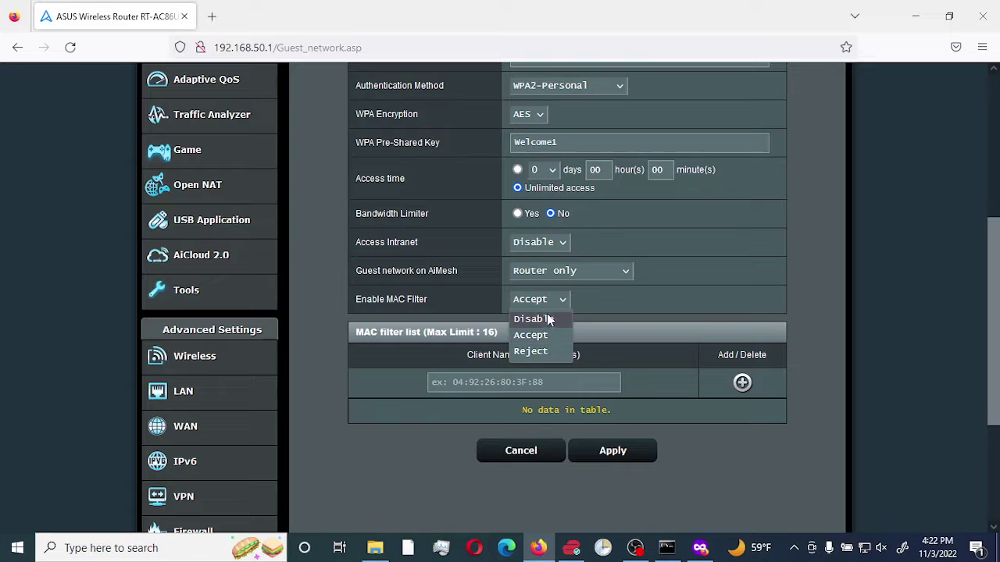
left_click(545, 317)
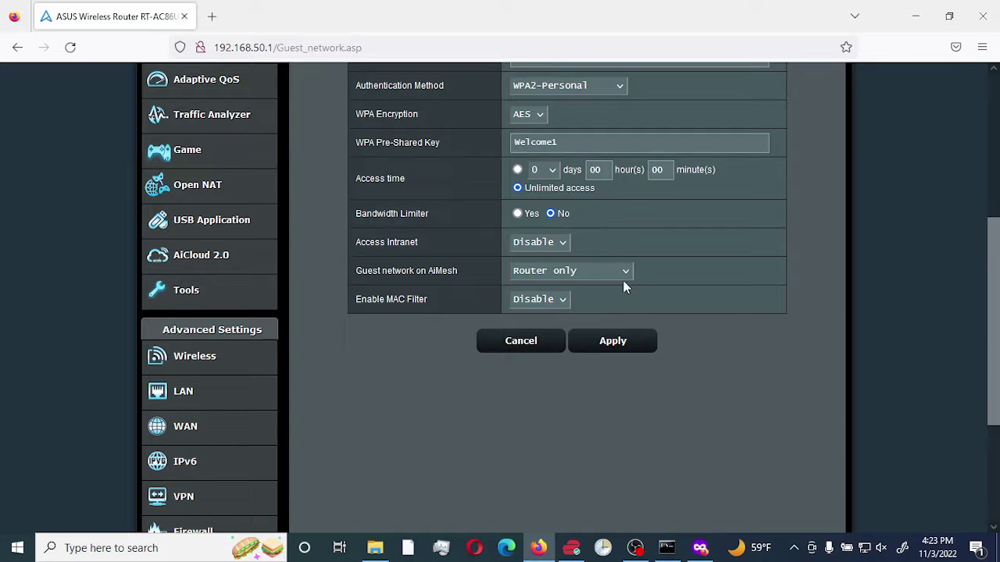
Apply the settings of the first 2.4 GHz guest network
left_click(617, 344)
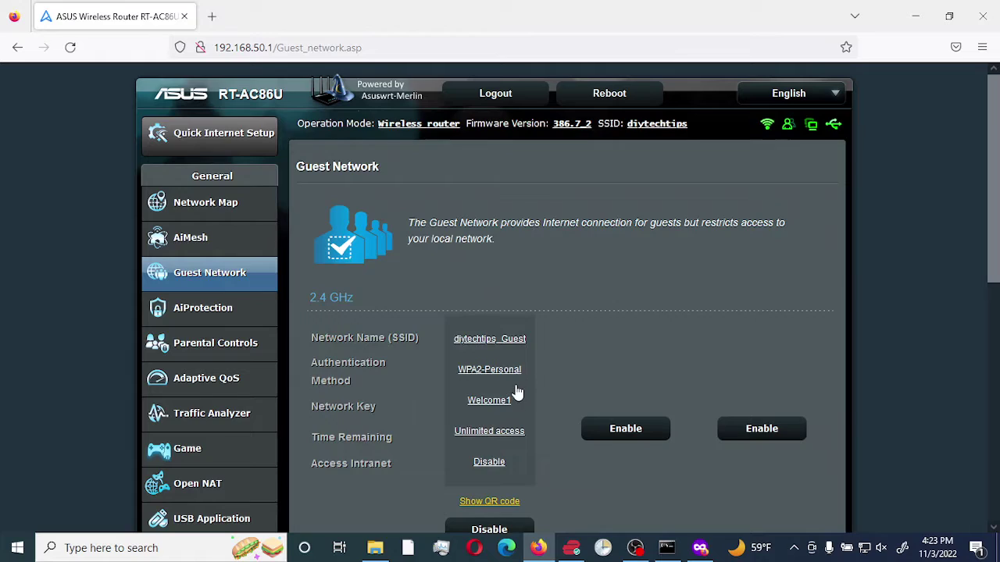
Open the first 5 GHz guest network for editing and set its network name (SSID) to diytechtips_Guest
scroll(515, 391, "down", 4)
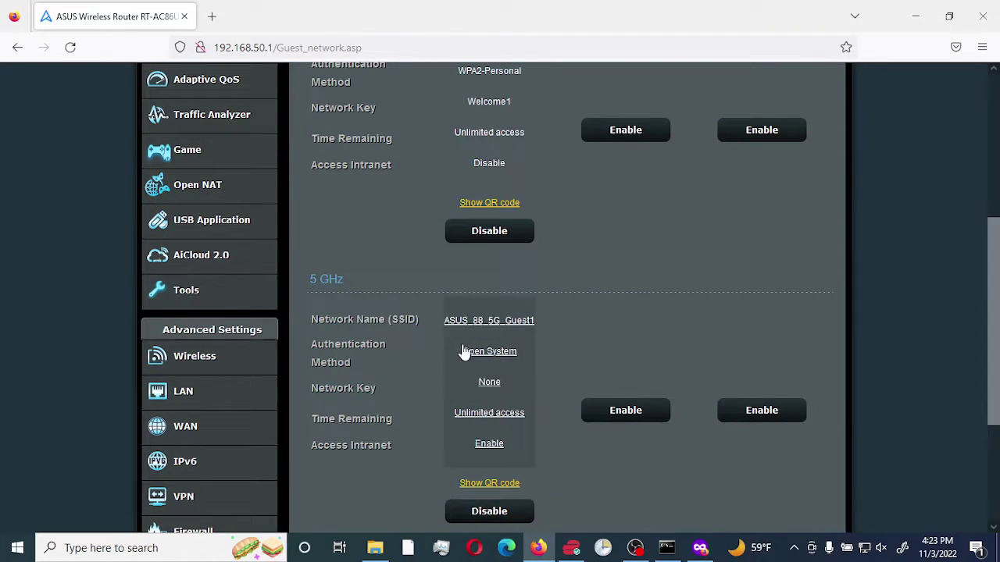
left_click(489, 383)
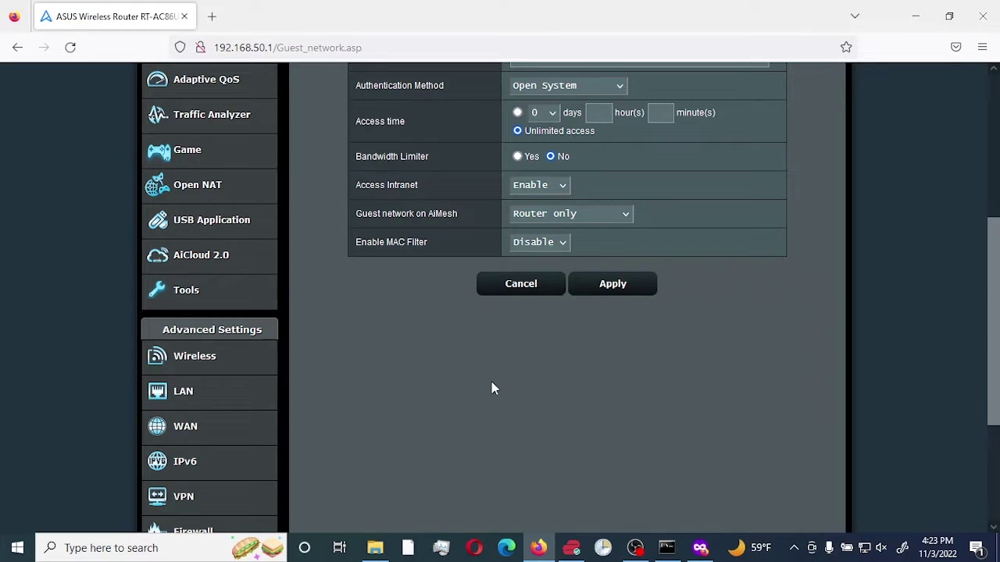
scroll(495, 310, "up", 3)
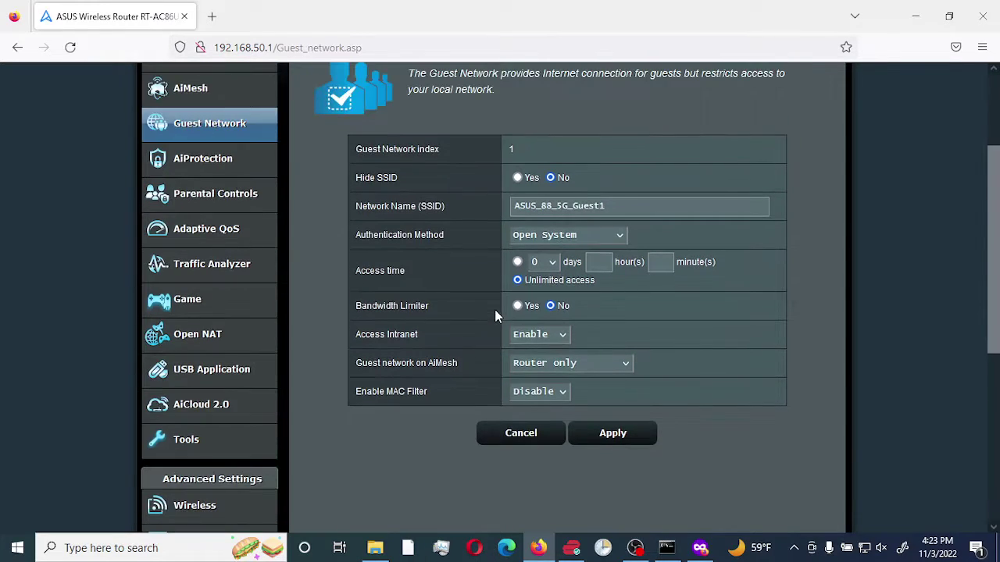
left_click_drag(567, 205, 514, 206)
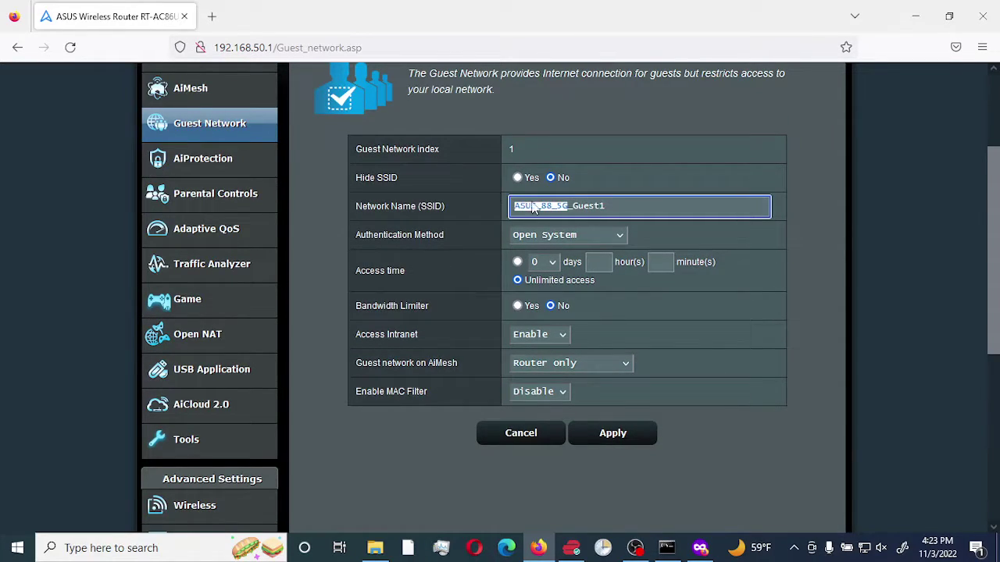
scroll(846, 313, "up", 3)
type("diytechti")
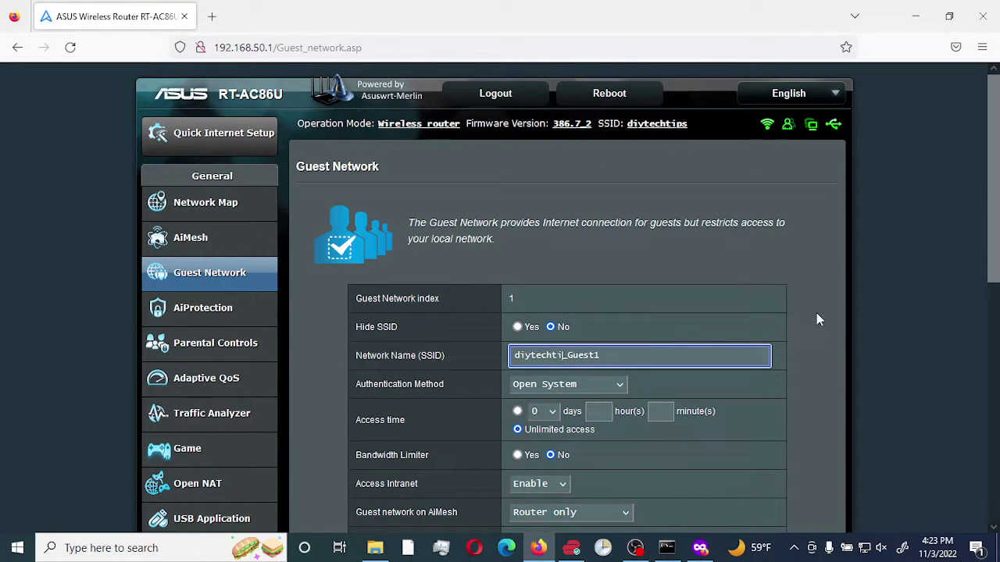
type("ps")
key("BackSpace")
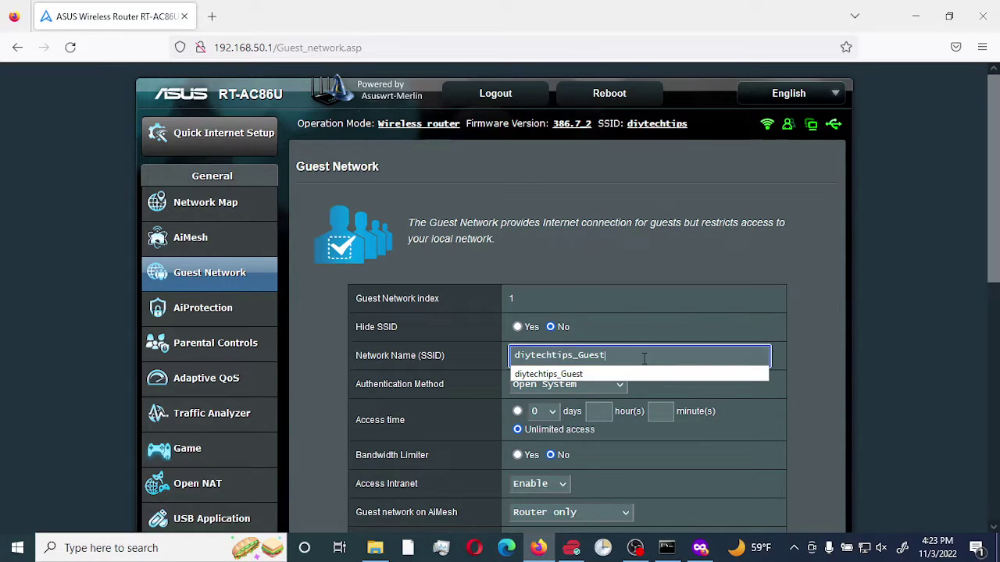
left_click(578, 375)
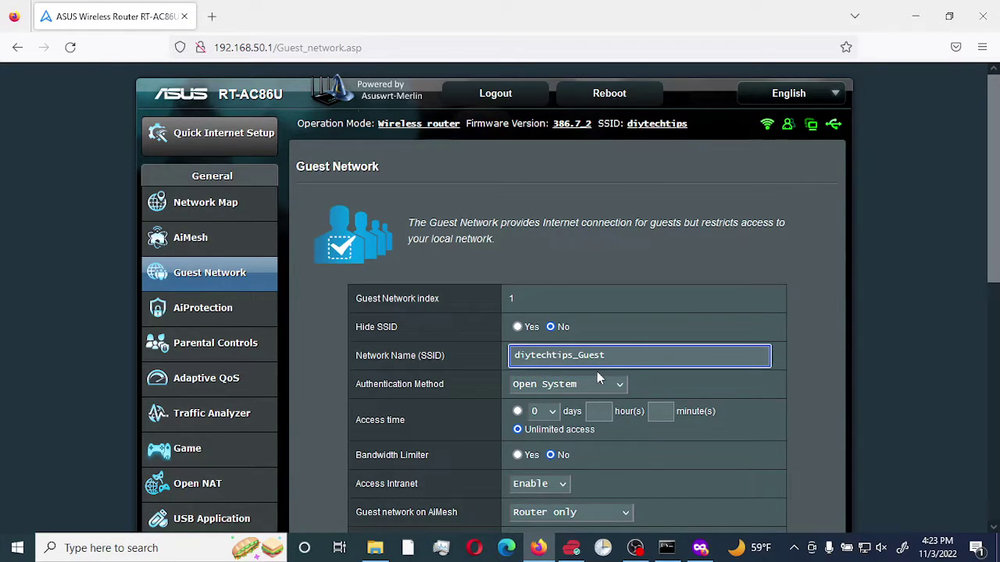
Set the 5 GHz guest network's authentication method to WPA2-Personal, keeping AES encryption and the existing pre-shared key
left_click(614, 385)
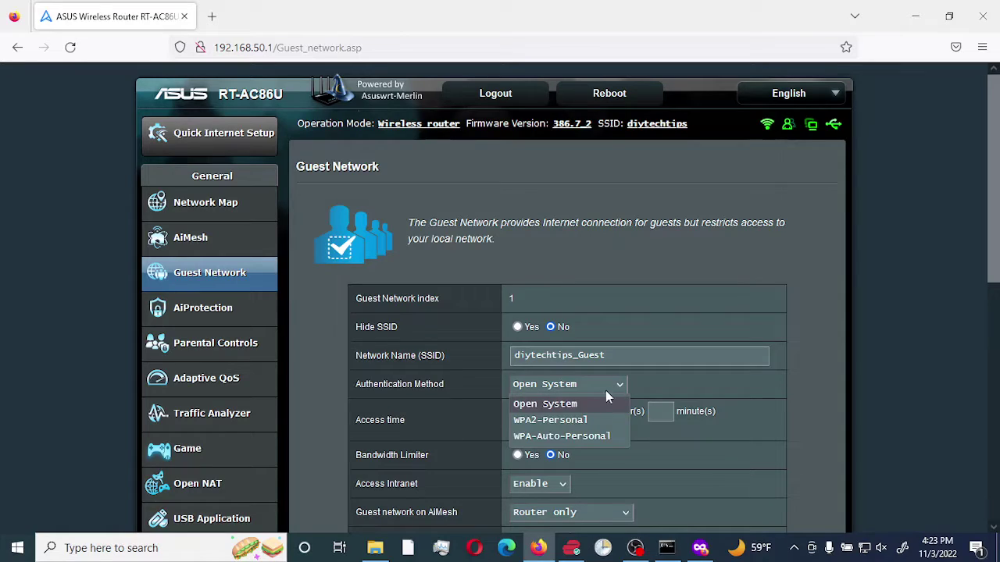
left_click(557, 419)
scroll(749, 366, "down", 2)
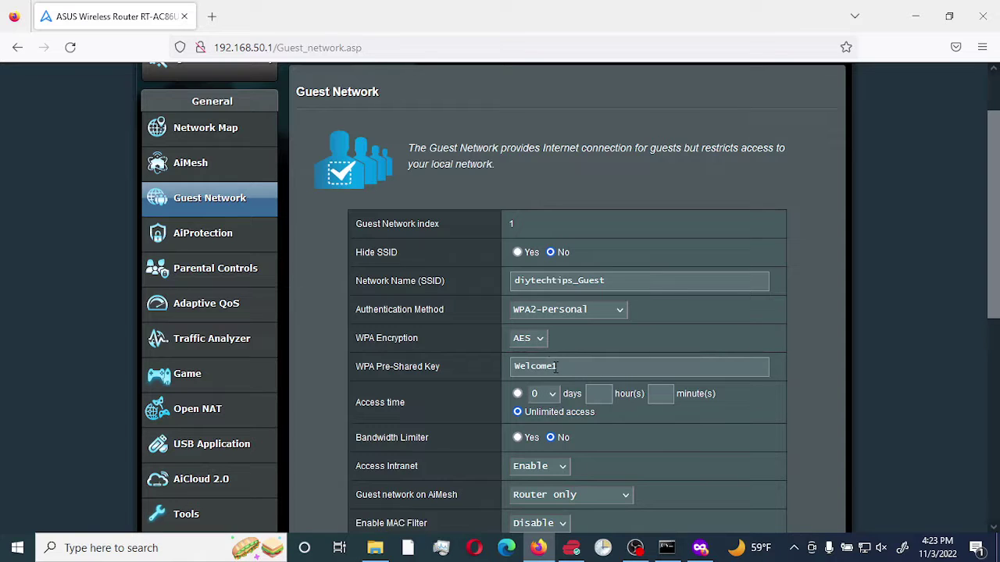
Set Access Intranet to Disable for the 5 GHz guest network and apply its settings
scroll(532, 408, "down", 4)
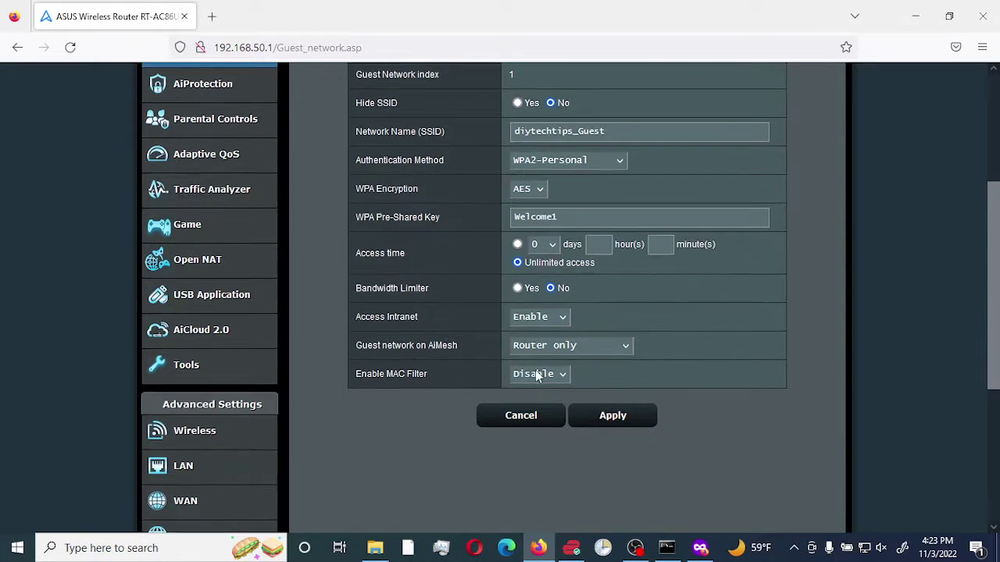
left_click(565, 318)
left_click(541, 354)
left_click(624, 418)
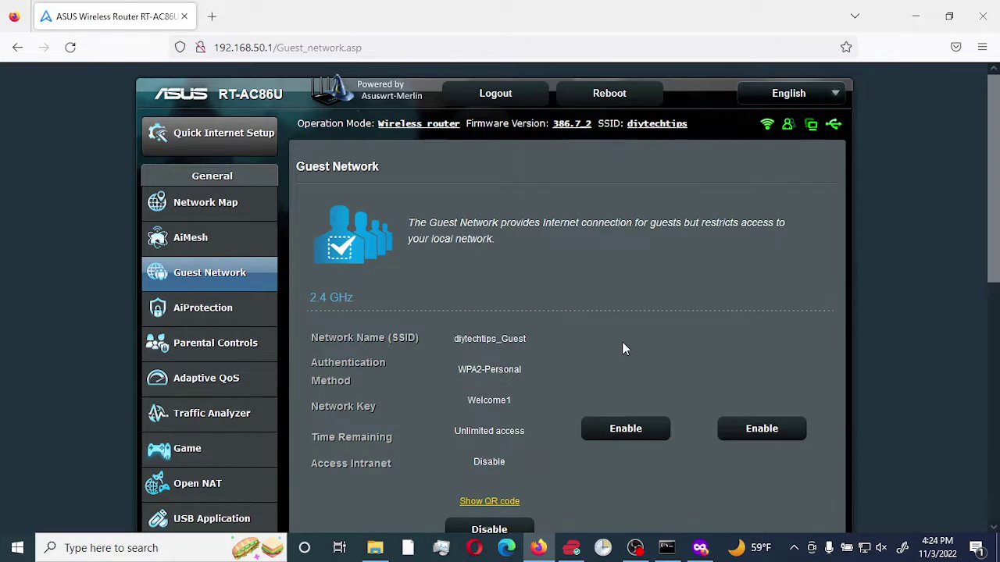
Review both saved guest networks and open the system's Wireless Log to examine the connected 2.4 GHz and 5 GHz clients
scroll(538, 378, "down", 2)
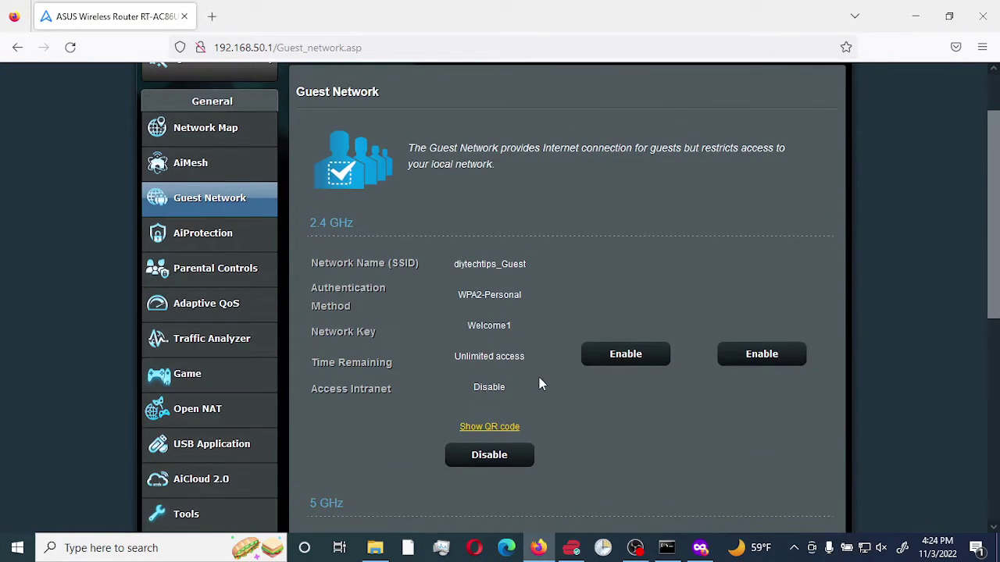
scroll(542, 375, "down", 5)
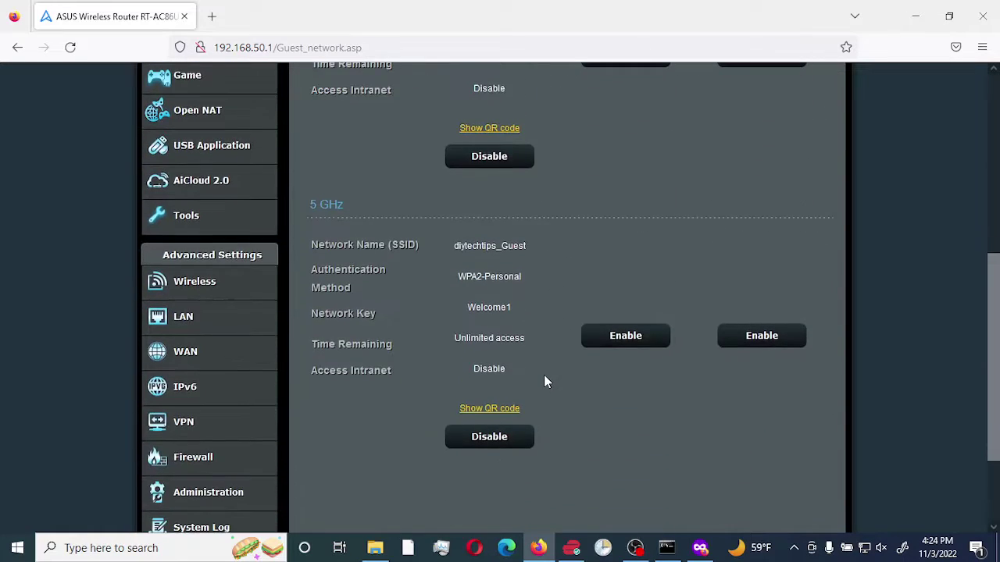
left_click(195, 459)
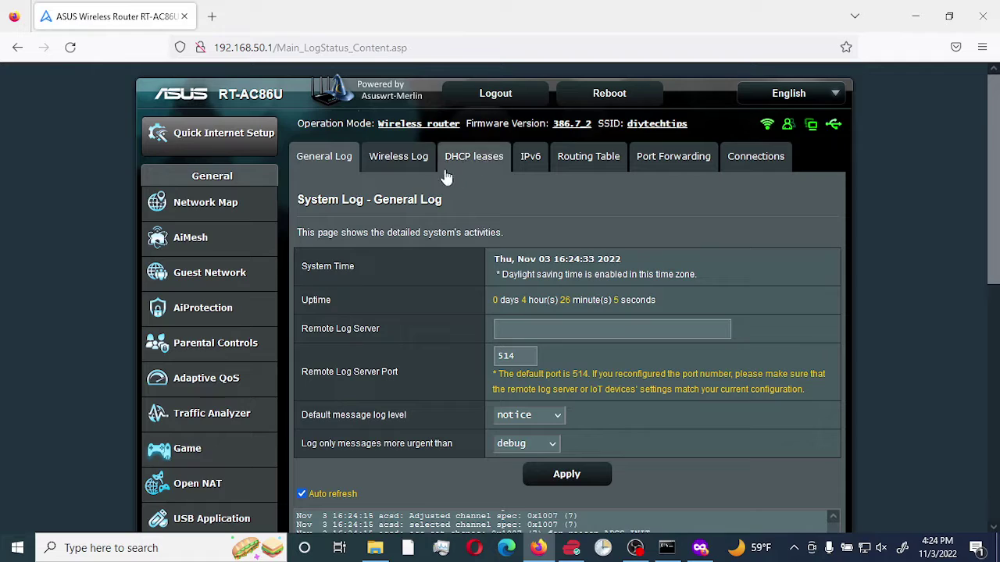
left_click(414, 164)
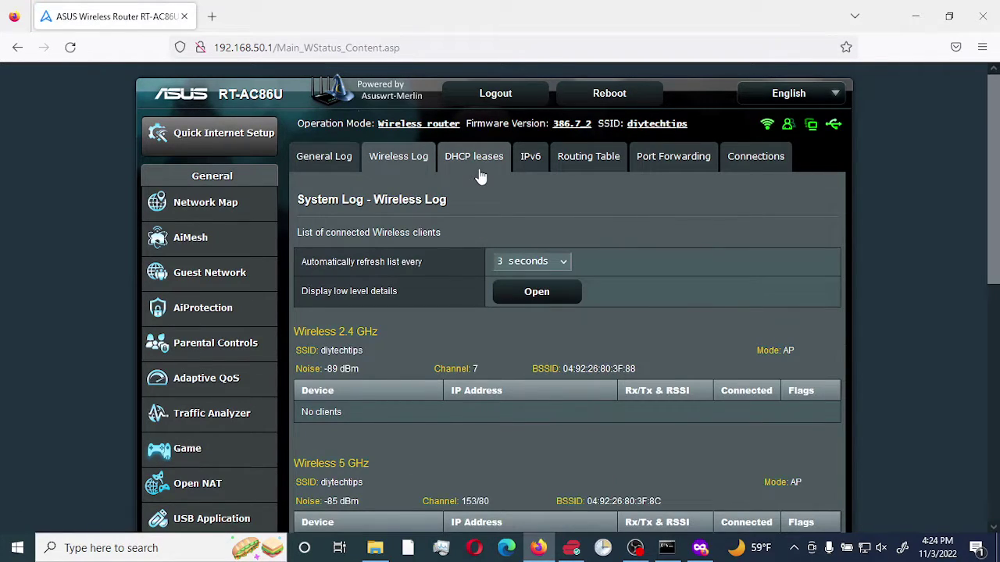
scroll(511, 215, "down", 3)
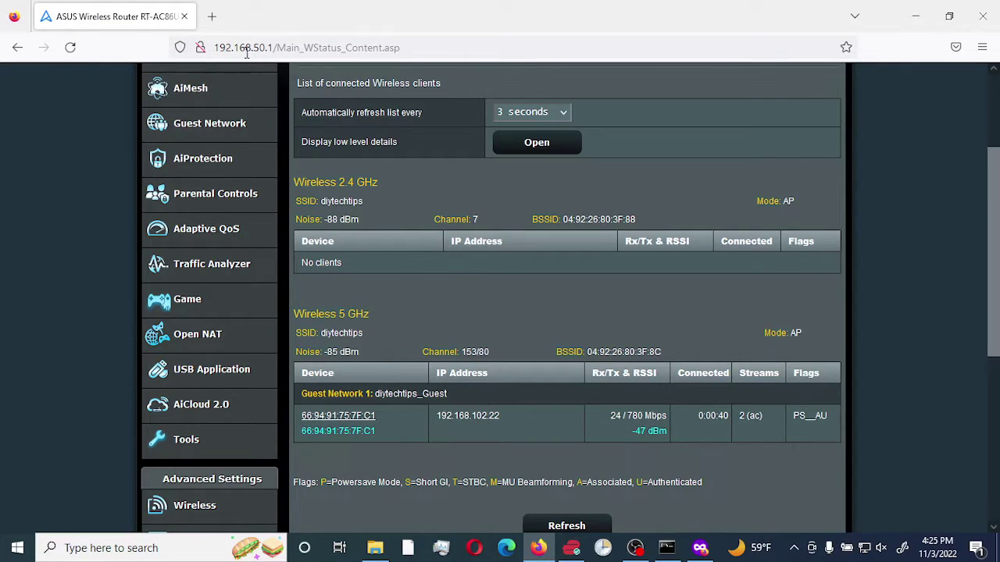
Switch to Command Prompt, move its window clear of the client list, and run ping 192.168.102.22 -t to test the guest client
left_click(666, 548)
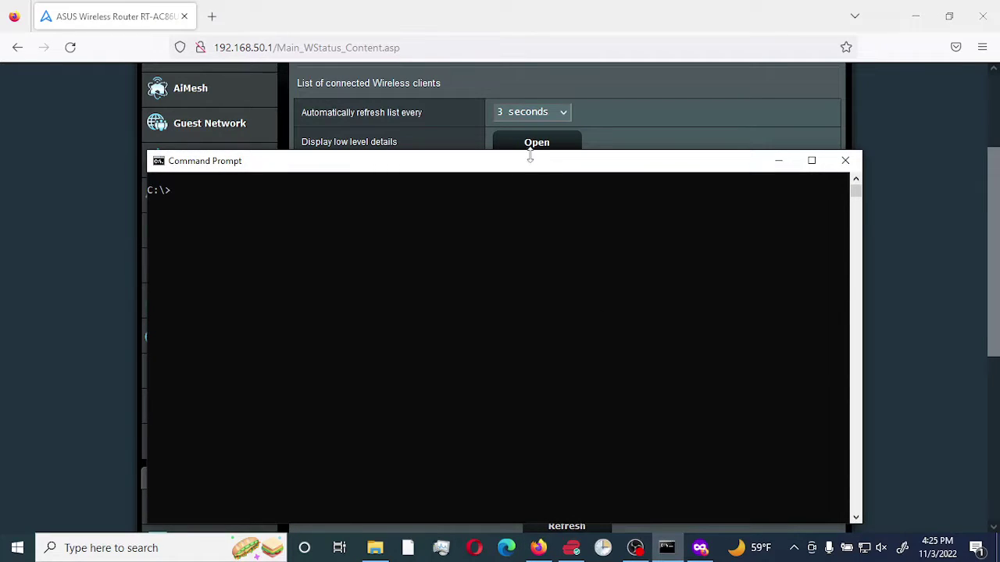
left_click_drag(529, 157, 560, 127)
left_click(502, 179)
type("pi")
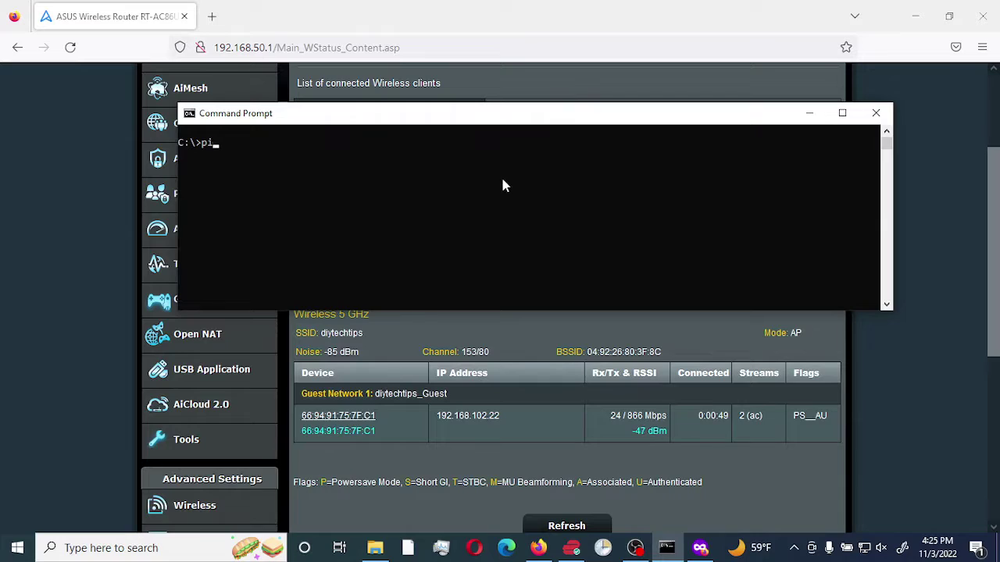
type("ng 192.168.102.1")
key("BackSpace")
type("22")
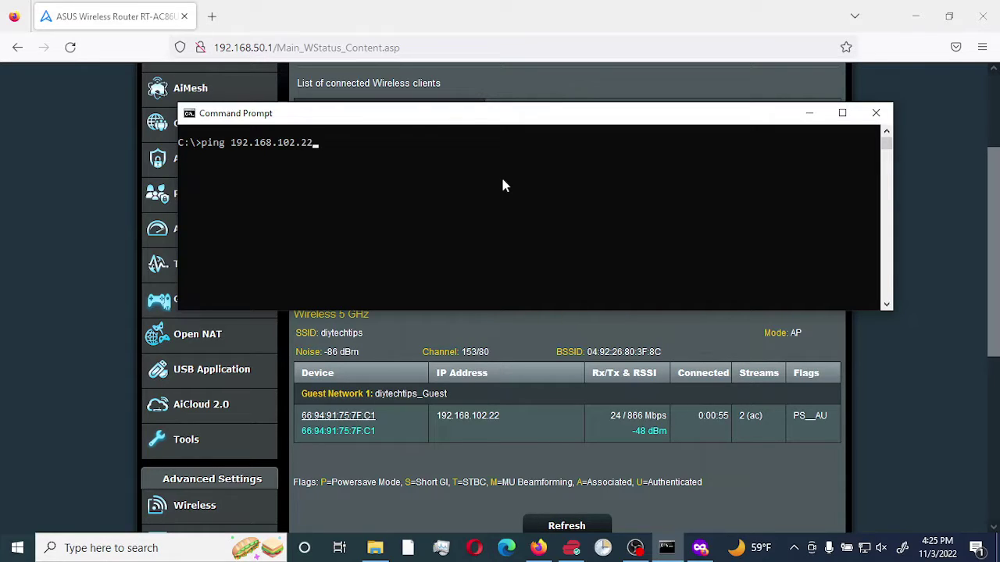
type(" -t")
key("Return")
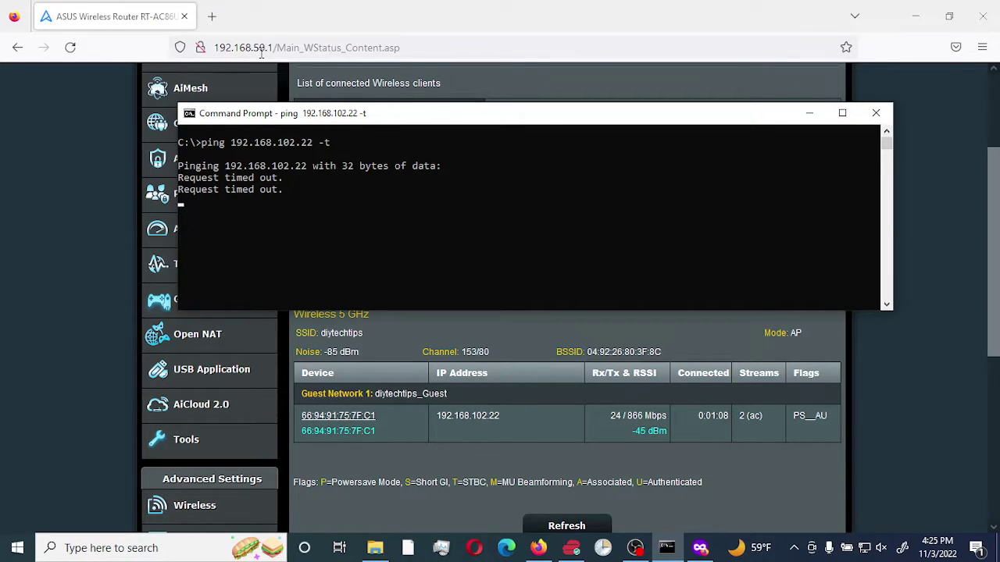
Stop the continuous ping and switch back to the router's Wireless Log page in Firefox
left_click(305, 213)
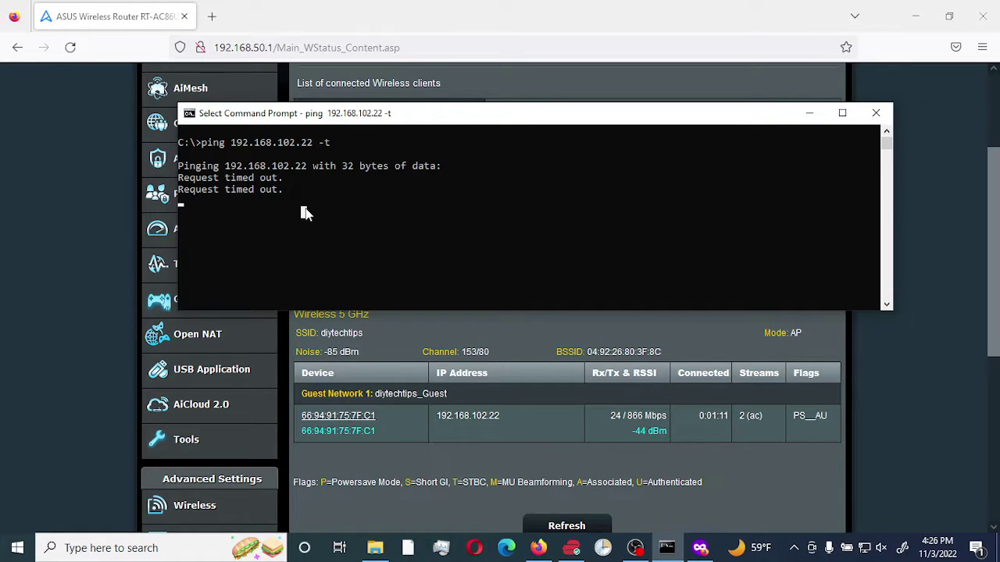
key("Escape")
key("ctrl+c")
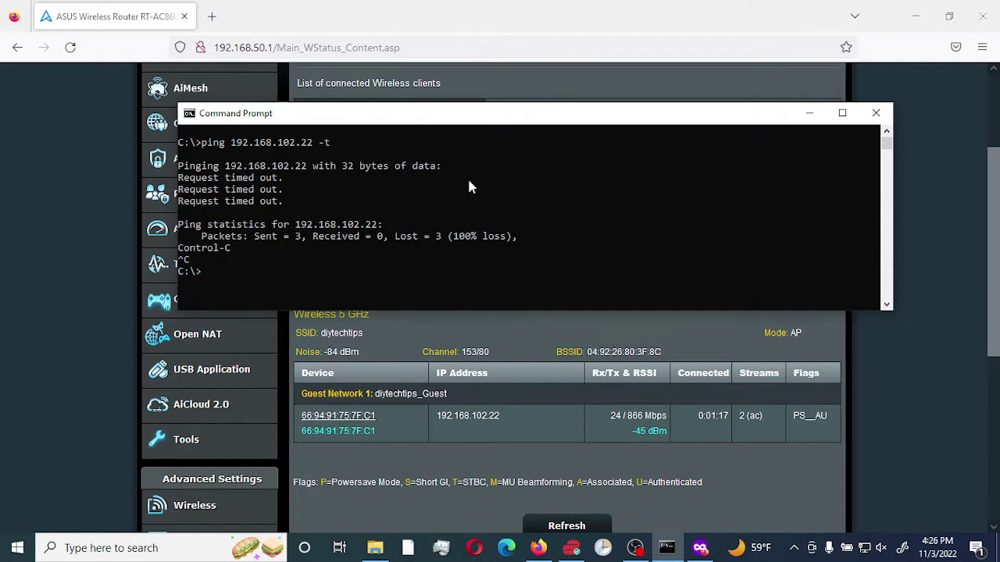
left_click(485, 19)
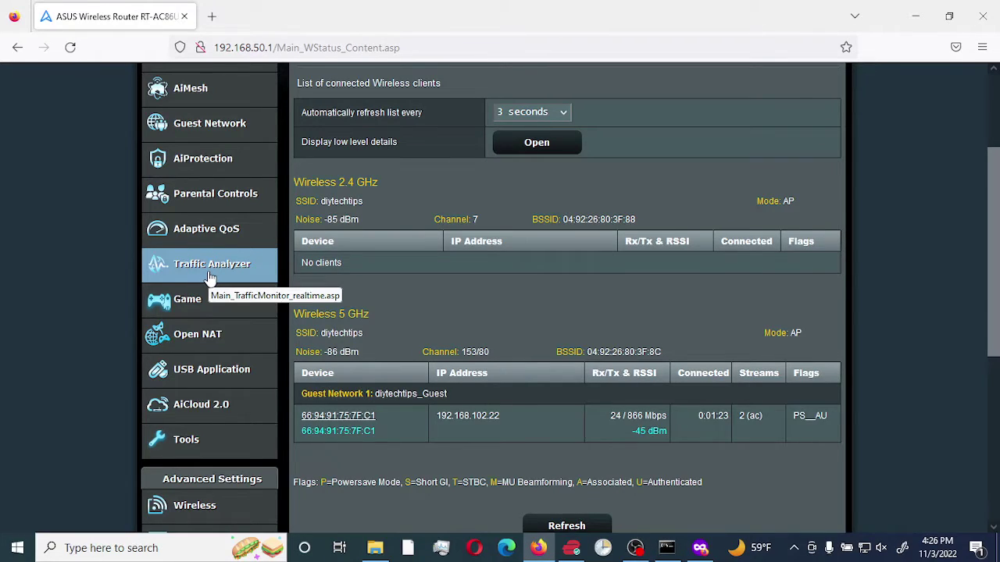
Set Access Intranet to Enable for the 2.4 GHz guest network and apply its settings
scroll(210, 279, "up", 3)
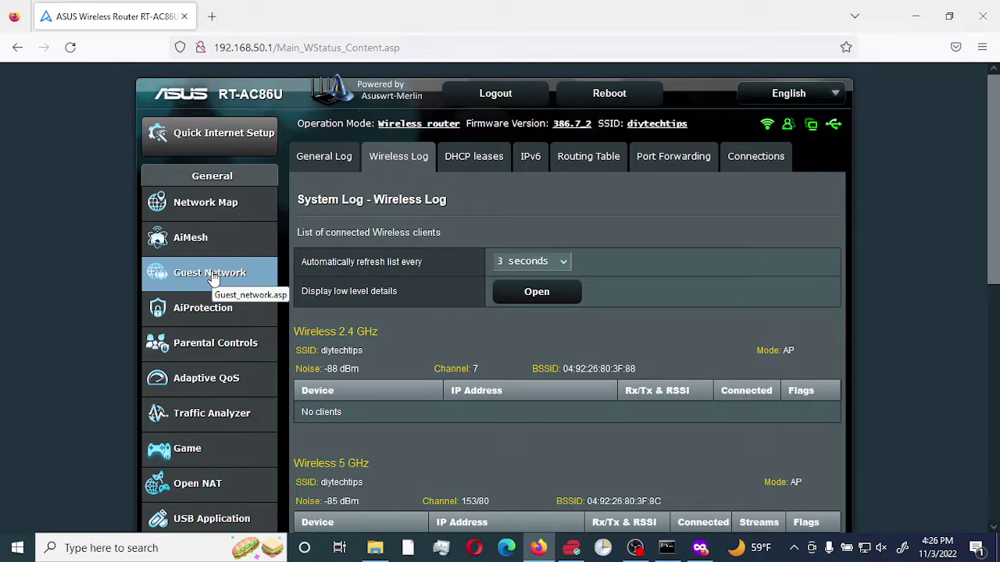
left_click(208, 279)
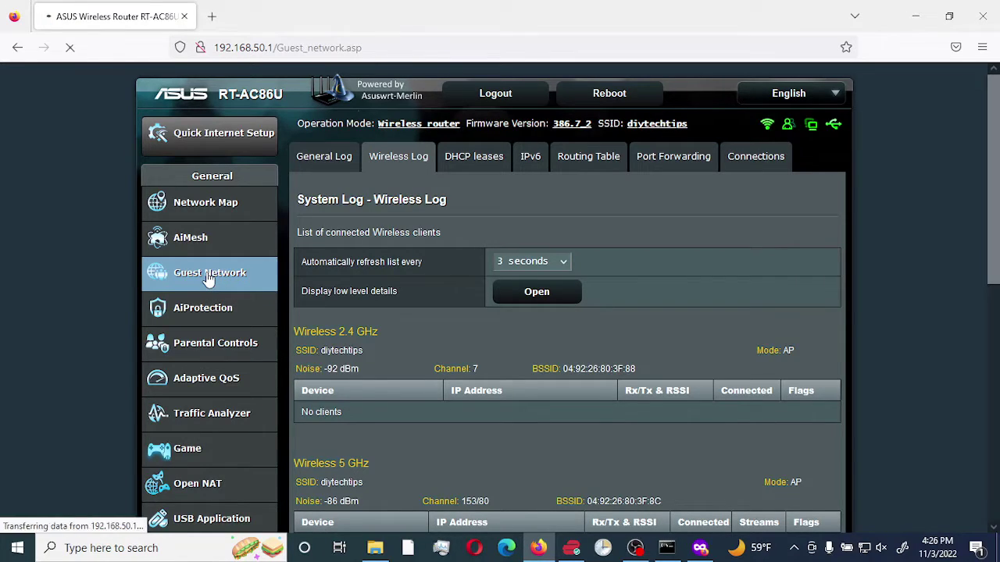
scroll(523, 332, "down", 2)
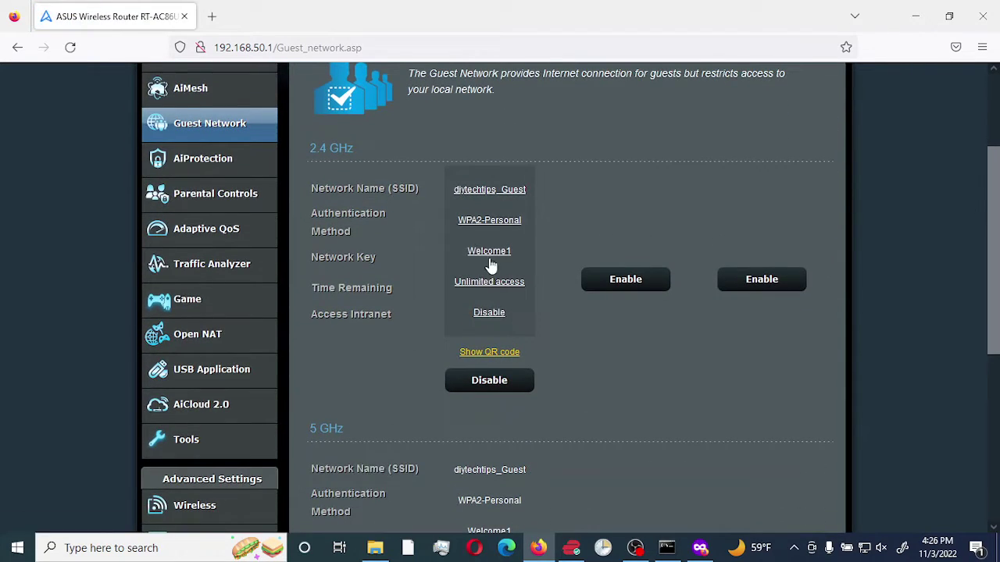
left_click(491, 250)
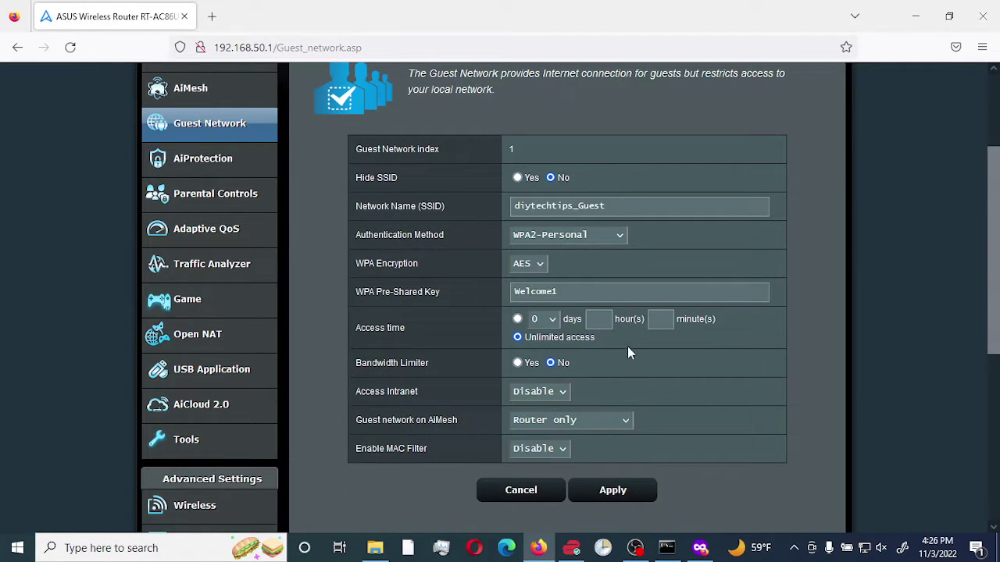
left_click(565, 395)
left_click(611, 493)
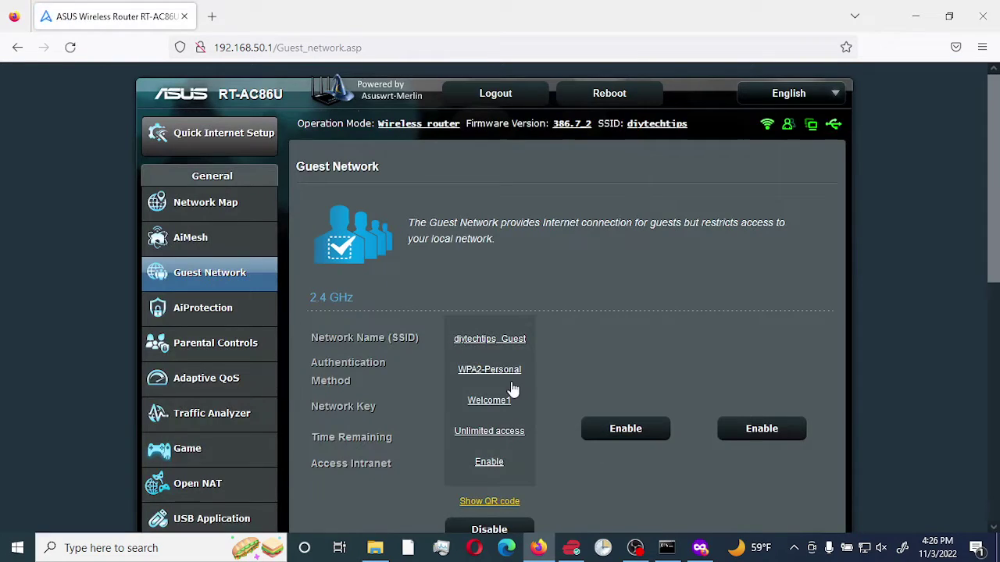
Set Access Intranet to Enable for the 5 GHz guest network and apply its settings
scroll(516, 386, "down", 3)
scroll(524, 386, "down", 1)
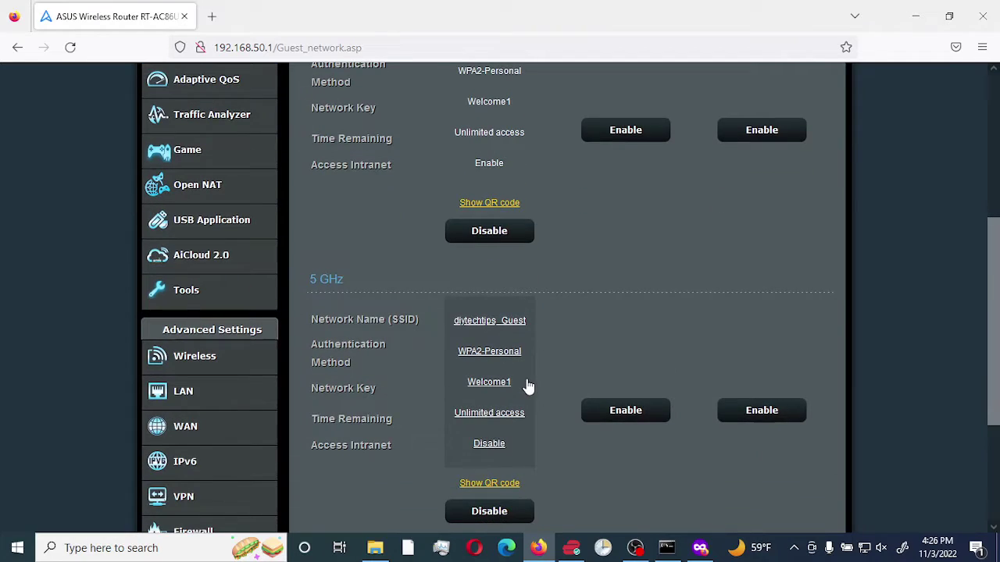
left_click(485, 388)
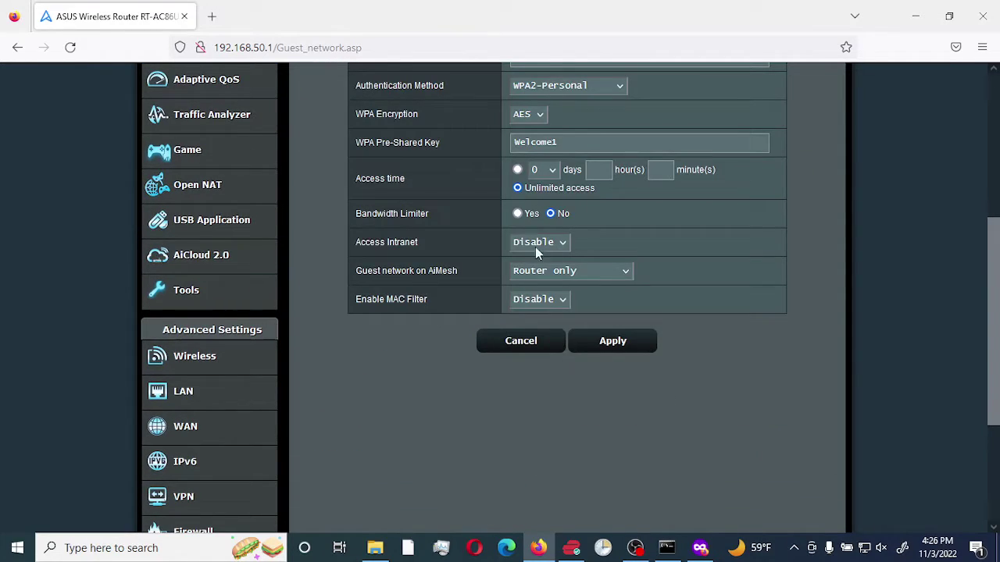
left_click(560, 242)
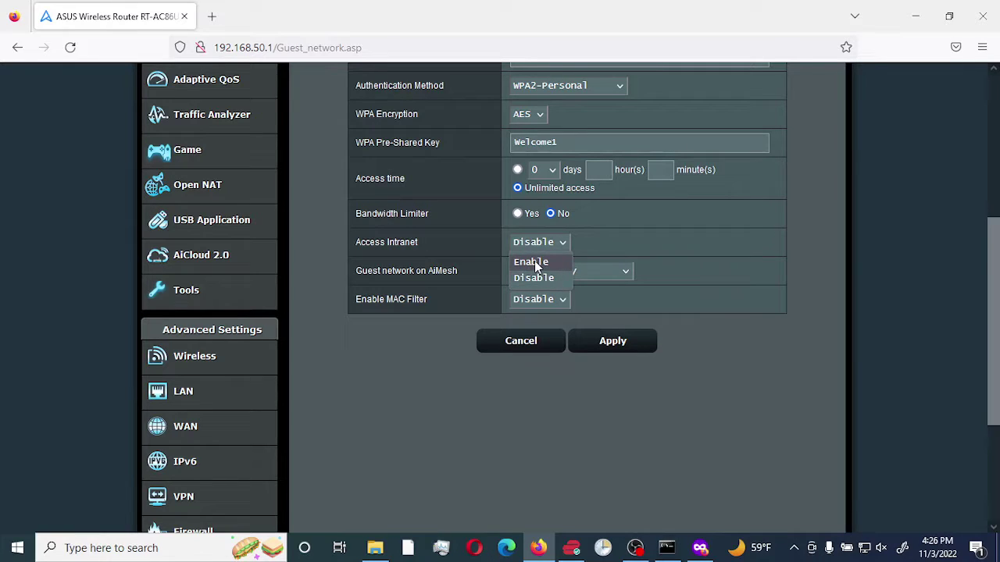
left_click(534, 262)
left_click(602, 350)
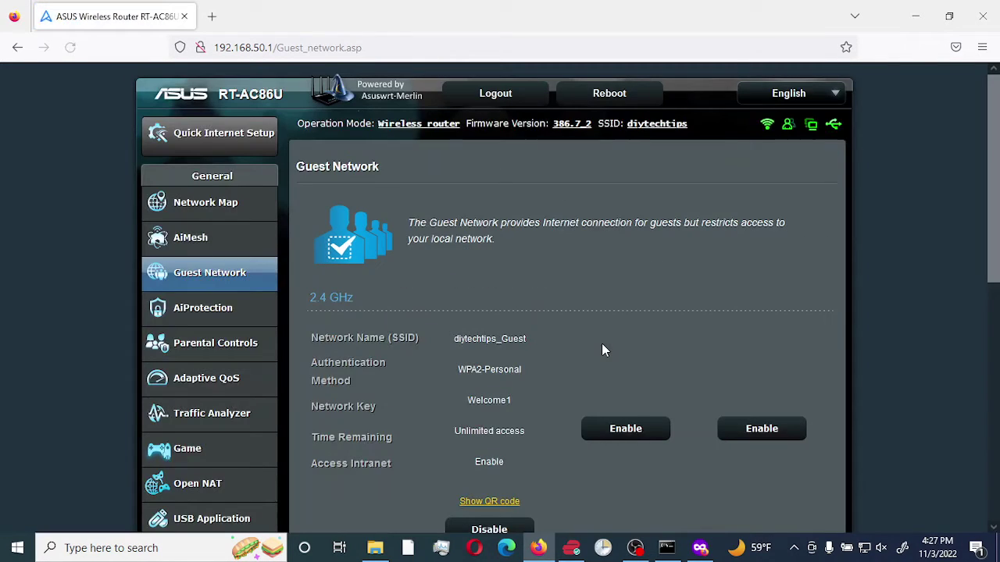
Review both guest networks' Access Intranet settings and examine the clients connected on each band in the system's Wireless Log
scroll(282, 346, "down", 2)
scroll(284, 349, "down", 5)
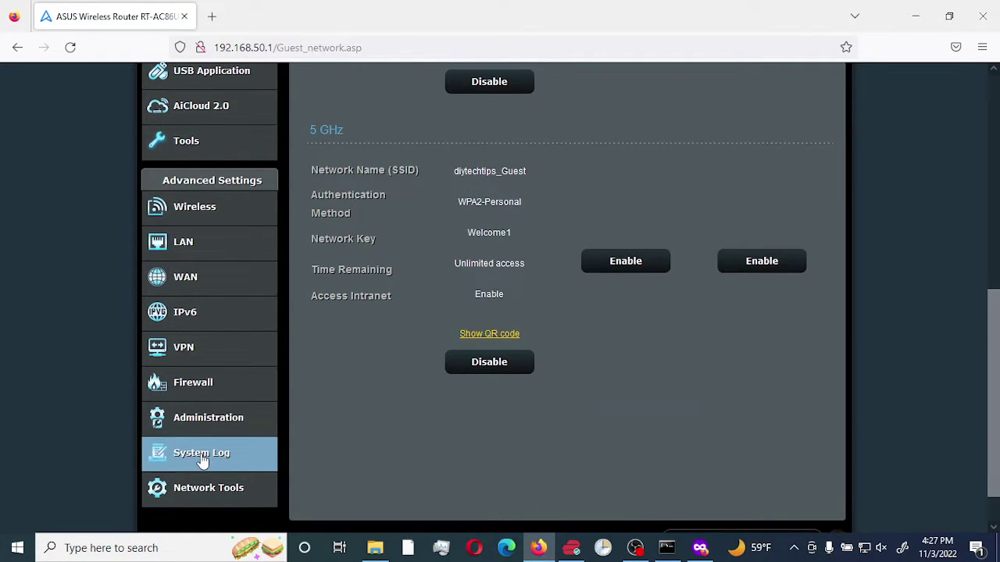
left_click(202, 460)
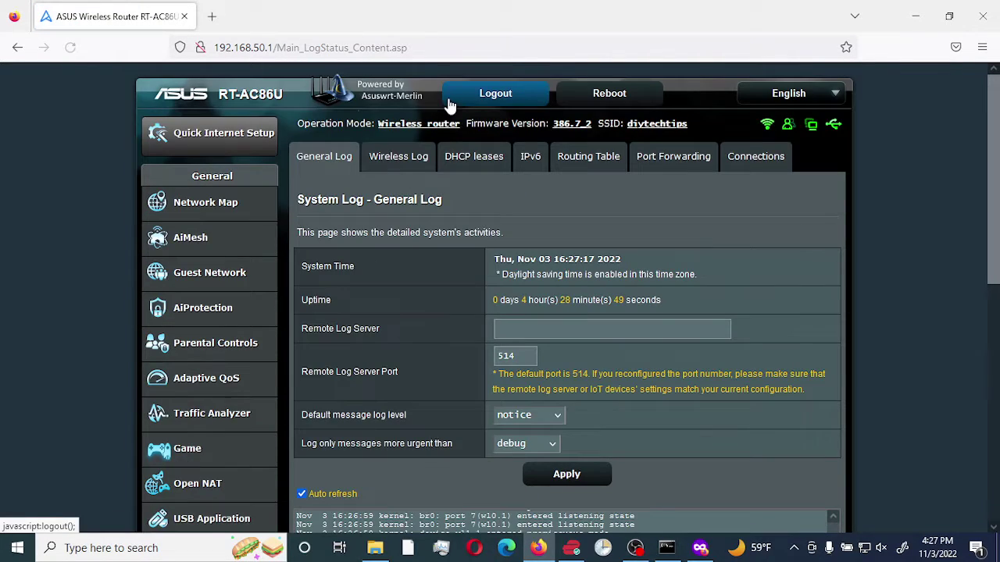
left_click(419, 166)
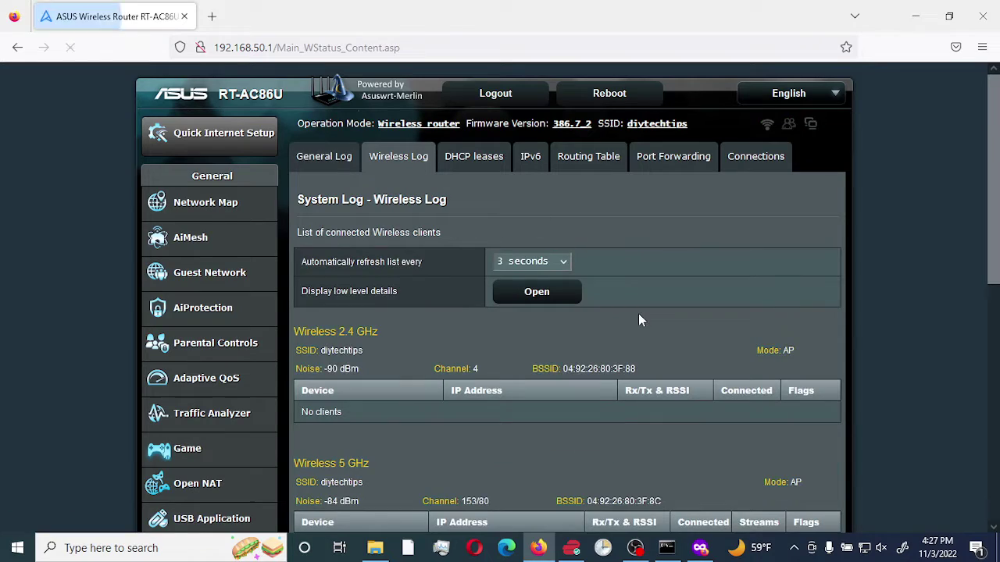
scroll(648, 310, "down", 2)
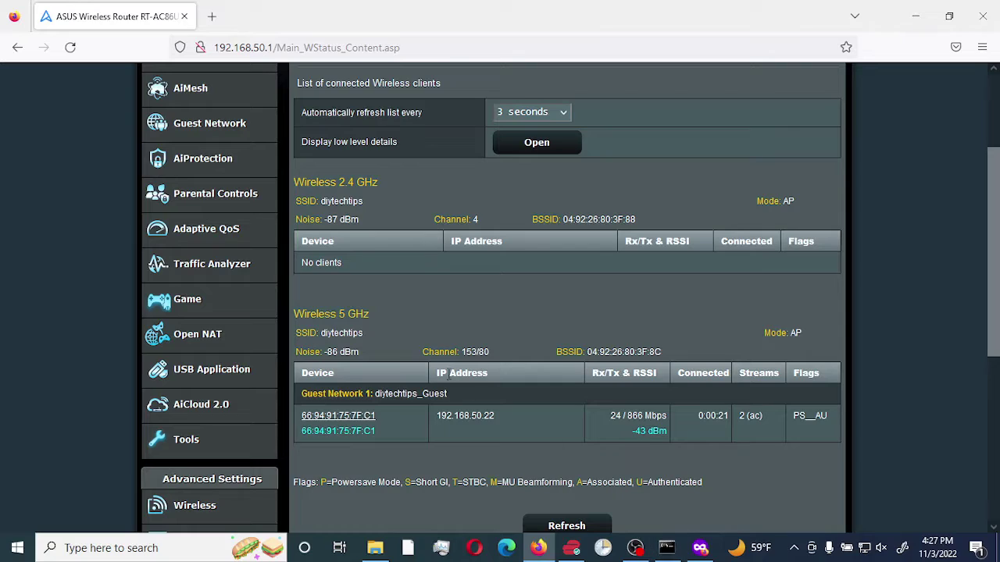
Switch to Command Prompt, run ping 192.168.50.22 -t against the guest client, and stop the continuous ping
left_click(666, 549)
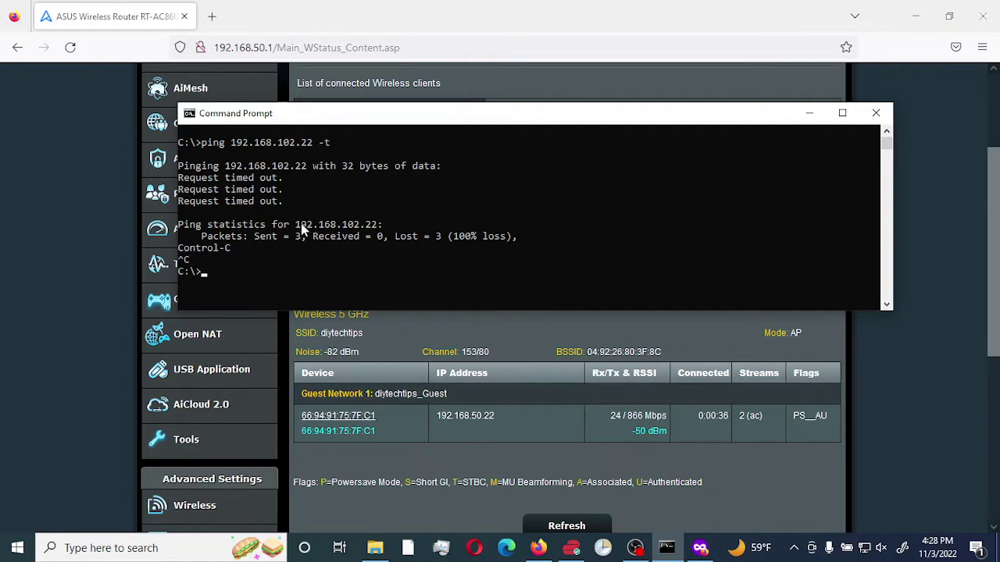
left_click(274, 272)
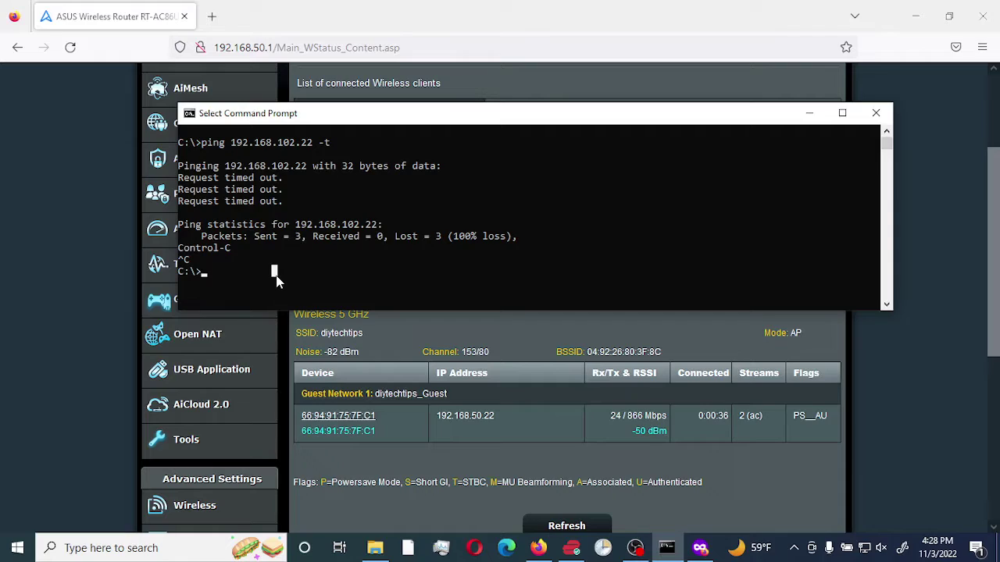
type("ping 1")
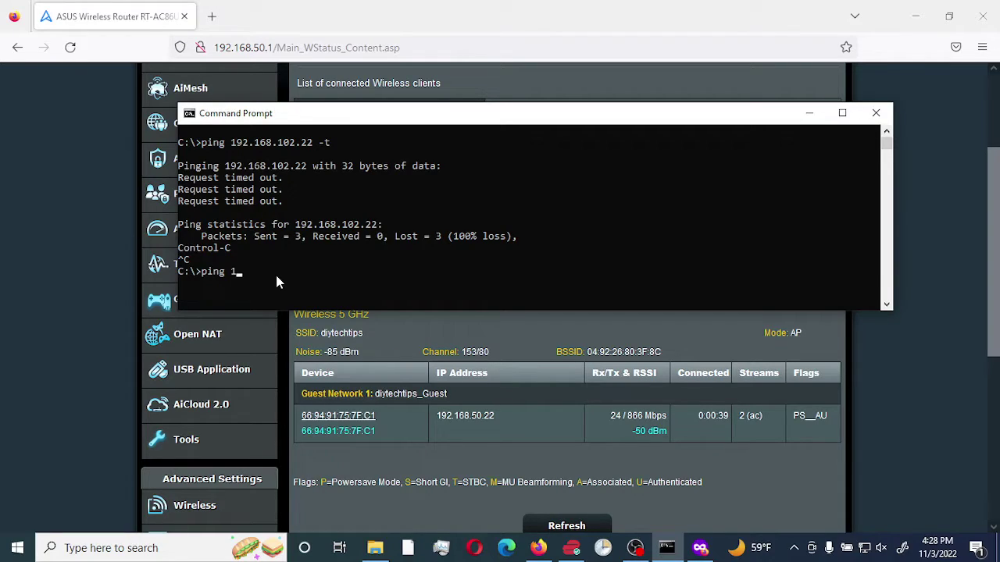
type("92.168.50.22 -t")
key("BackSpace")
key("BackSpace")
type("-t")
key("Return")
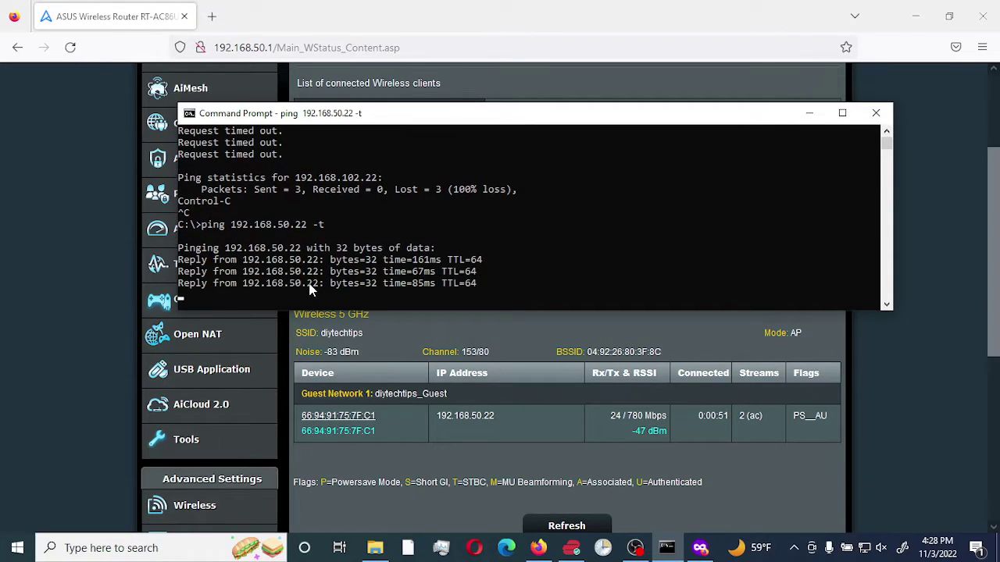
key("ctrl+c")
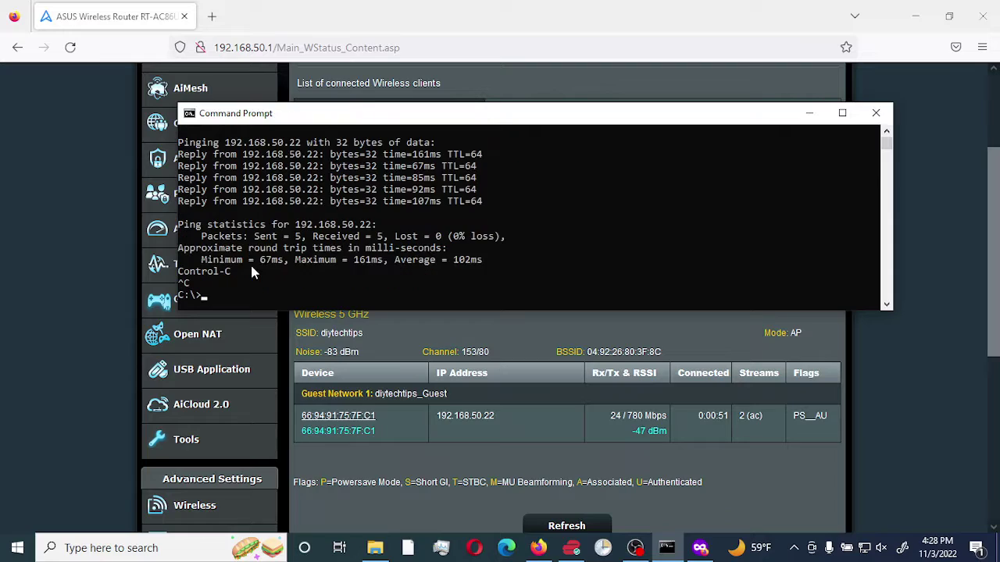
Switch back to the router page in Firefox and open the 5 GHz section of the Guest Network settings
left_click(491, 22)
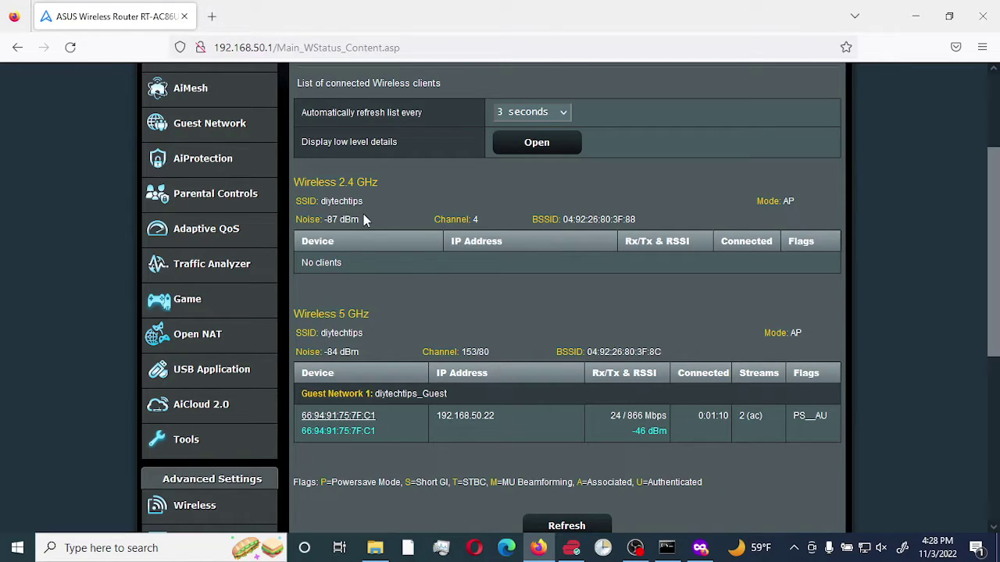
left_click(224, 134)
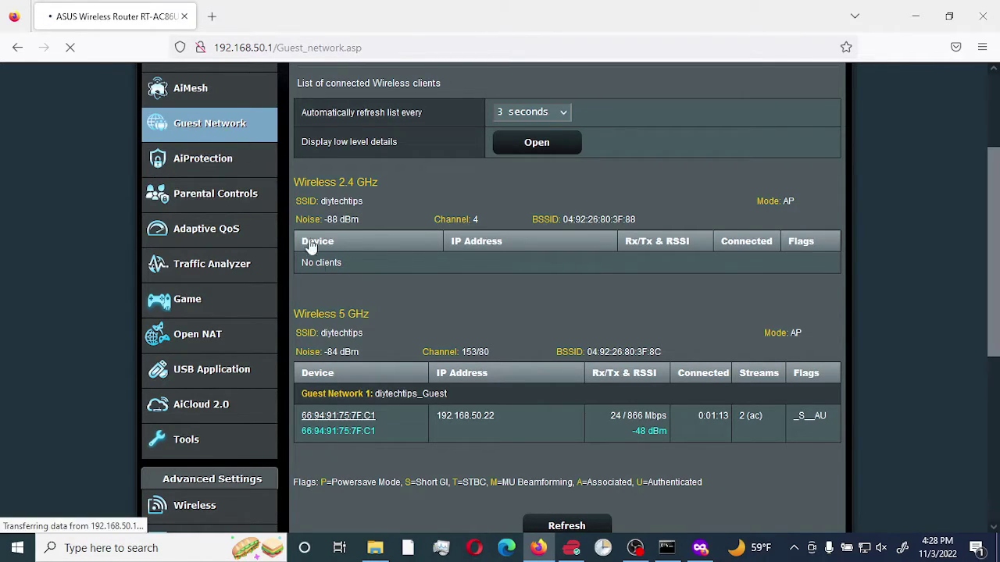
scroll(462, 402, "down", 5)
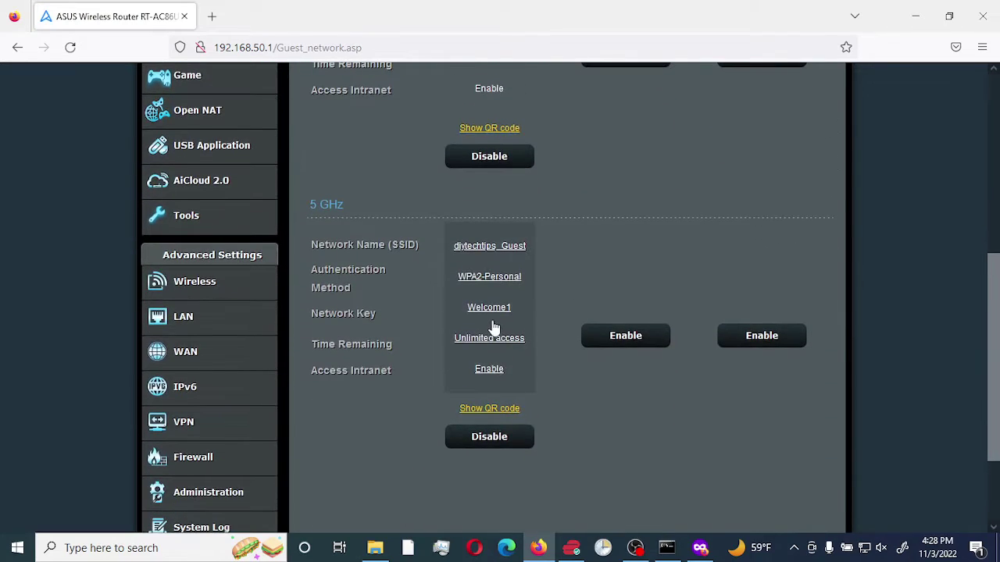
left_click(494, 328)
scroll(529, 224, "up", 3)
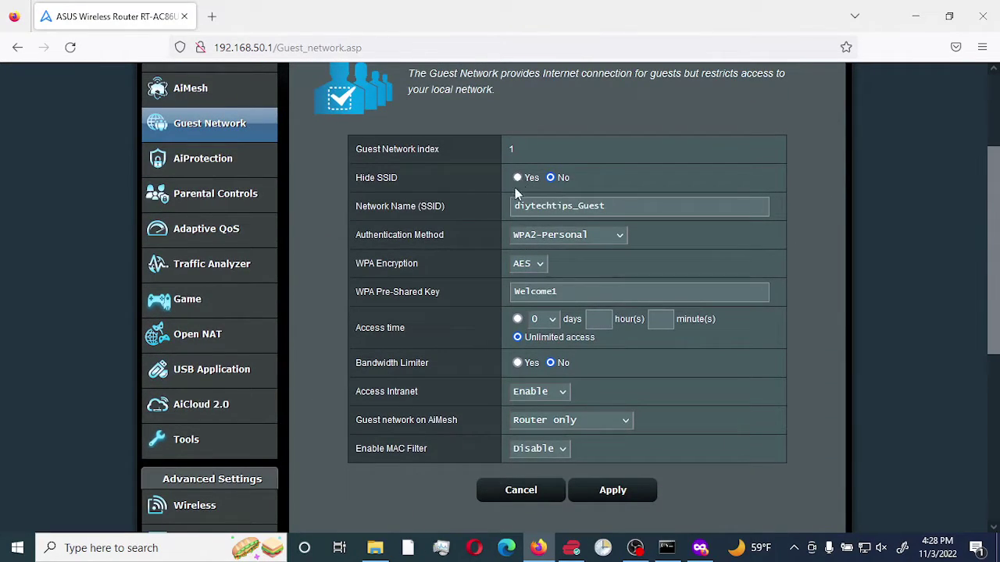
left_click(542, 494)
Disable the diytechtips_Guest network on the 5 GHz band
scroll(510, 402, "down", 4)
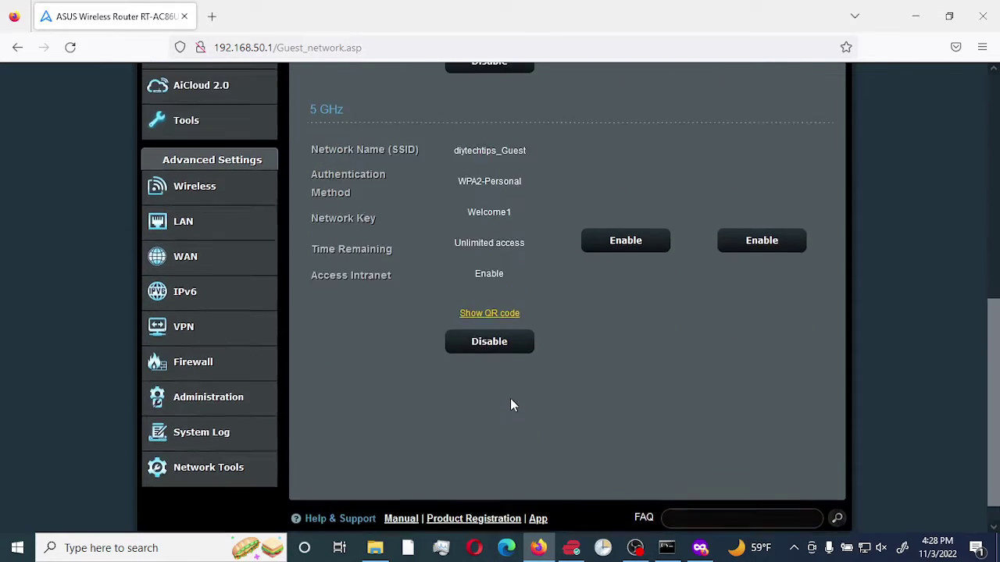
scroll(504, 439, "up", 2)
scroll(504, 458, "down", 1)
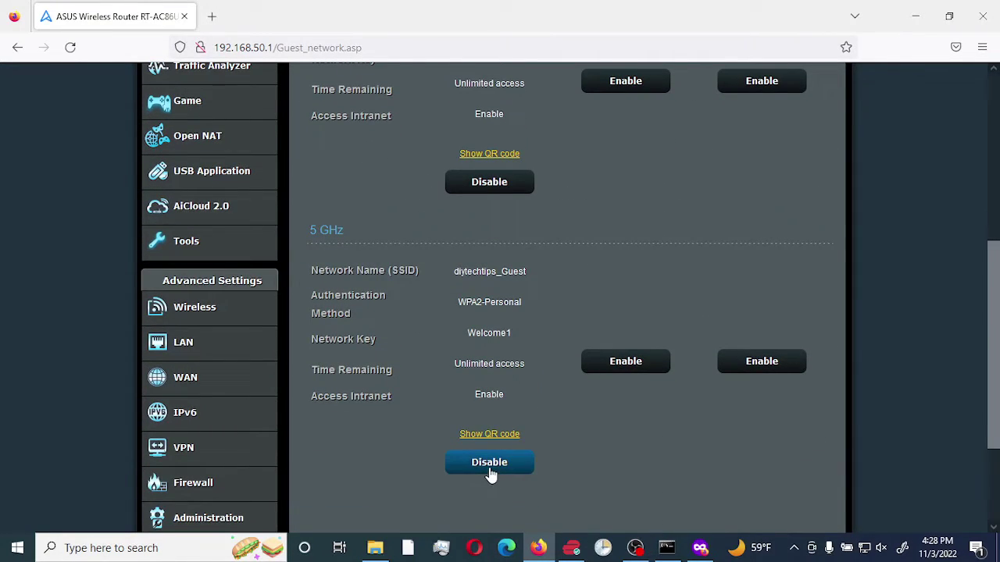
left_click(489, 469)
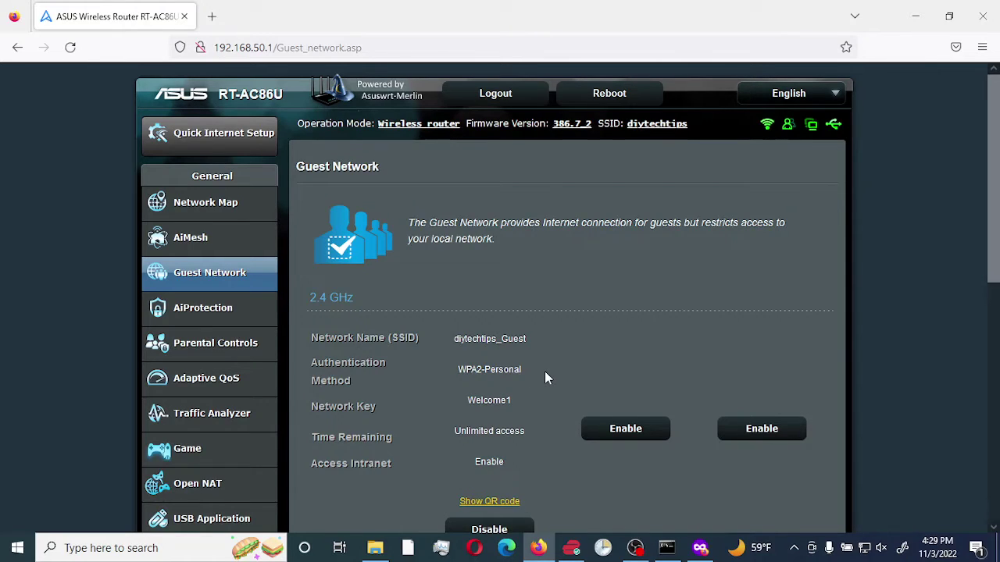
Review the guest network status on both bands and check which band the guest client uses in the Wireless Log
scroll(545, 371, "down", 2)
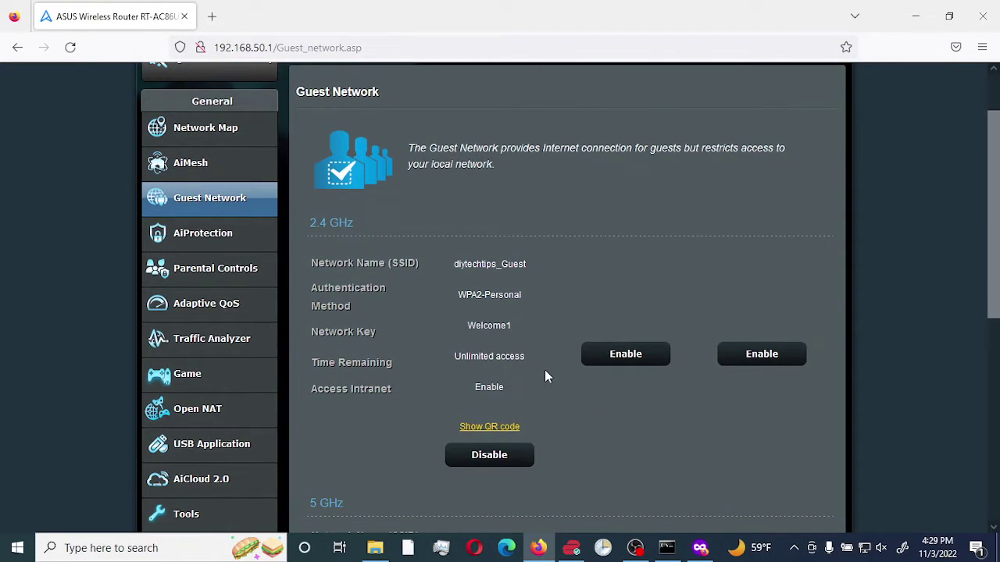
scroll(545, 369, "down", 5)
scroll(545, 369, "up", 4)
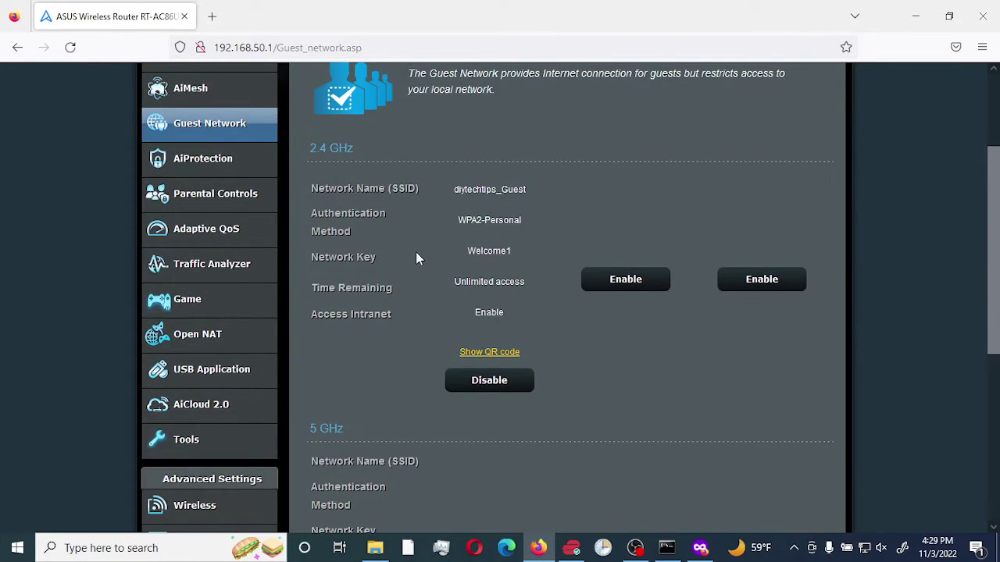
scroll(417, 259, "down", 4)
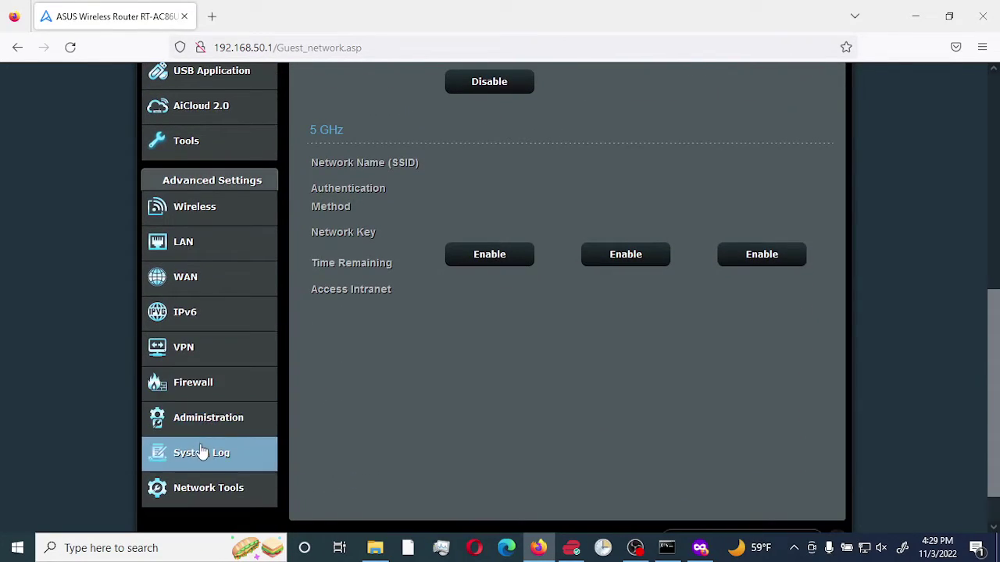
left_click(201, 452)
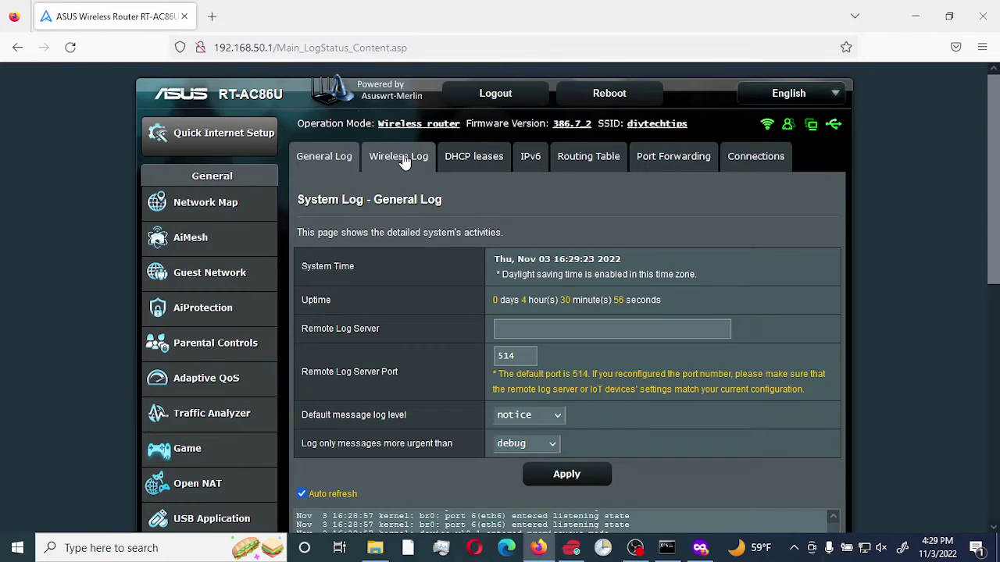
left_click(402, 157)
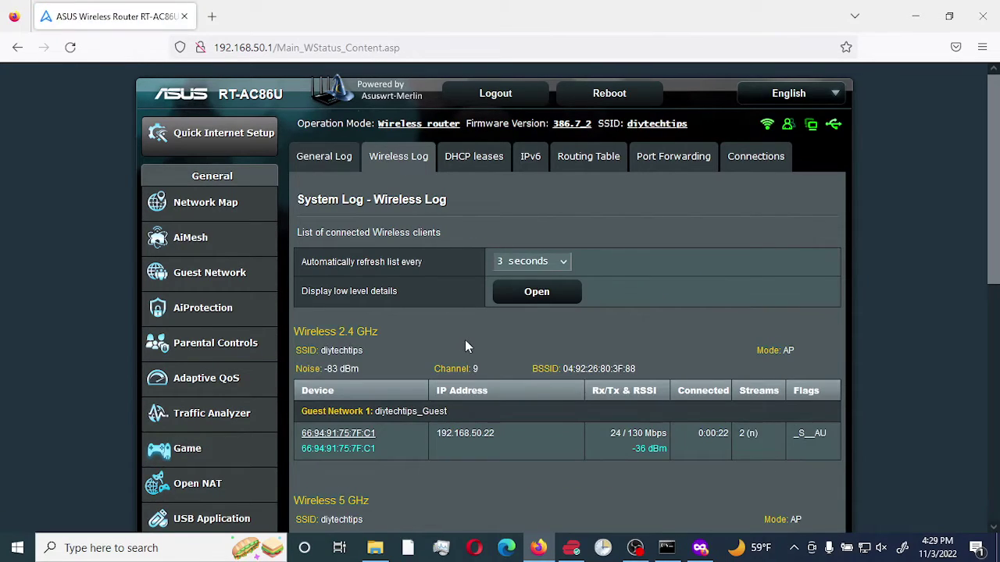
scroll(461, 359, "down", 1)
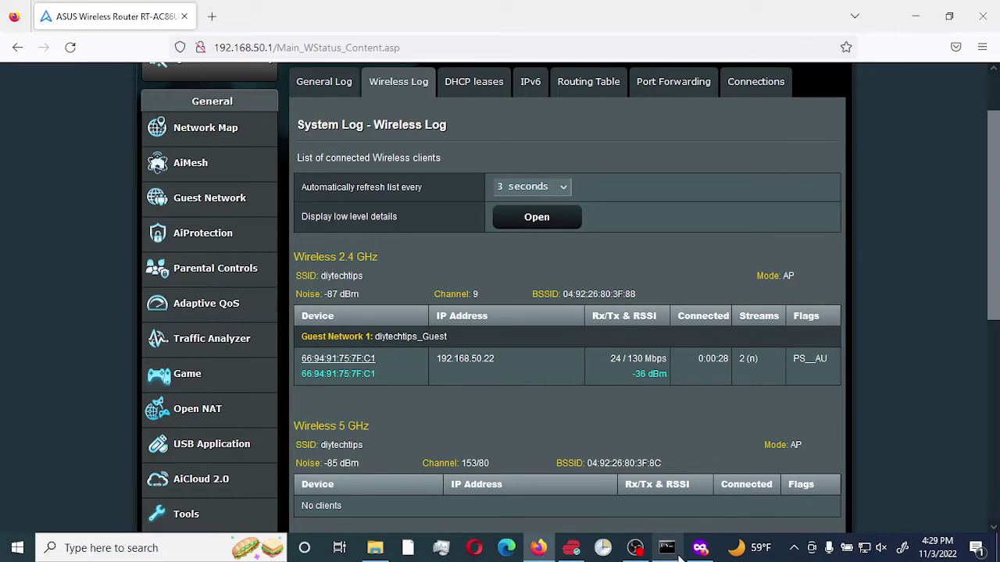
Switch to Command Prompt, rerun ping 192.168.50.22 -t against the 2.4 GHz guest client, and stop it
mouse_move(667, 553)
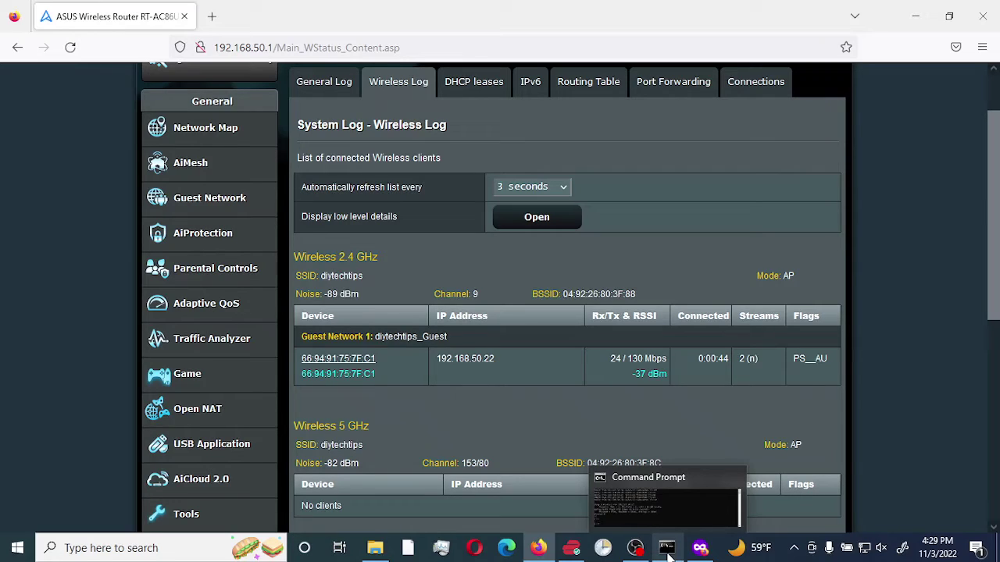
left_click(668, 550)
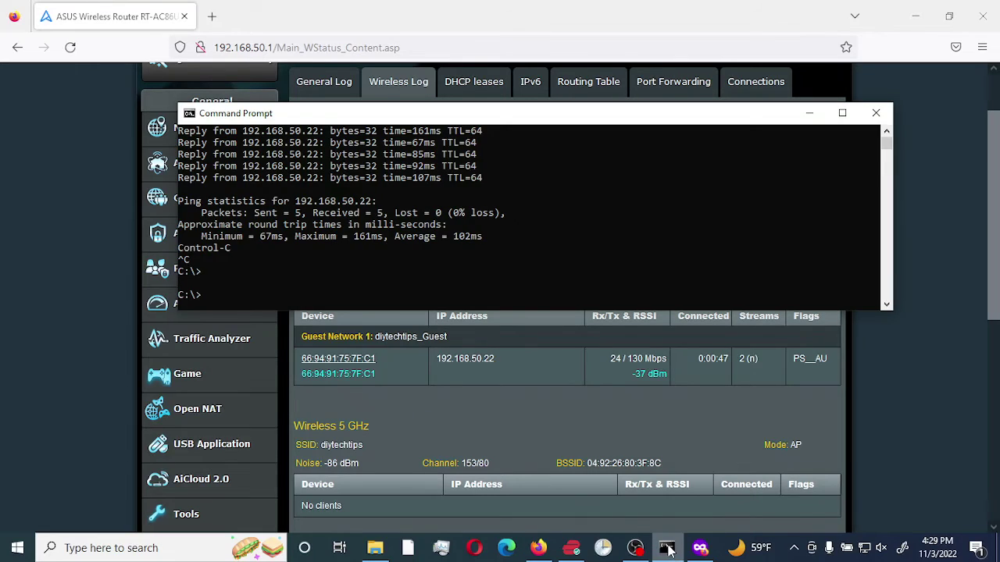
key("Up")
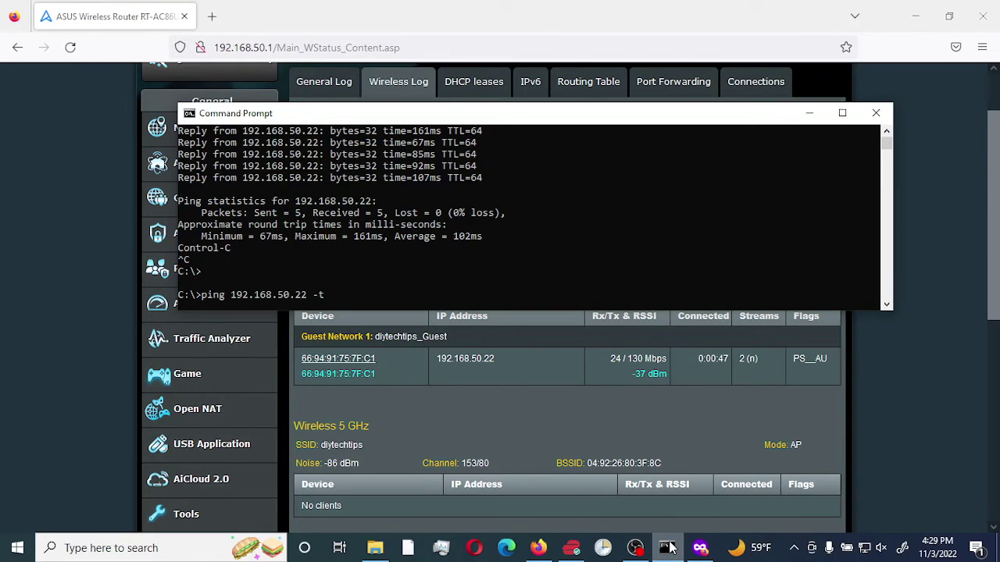
key("Return")
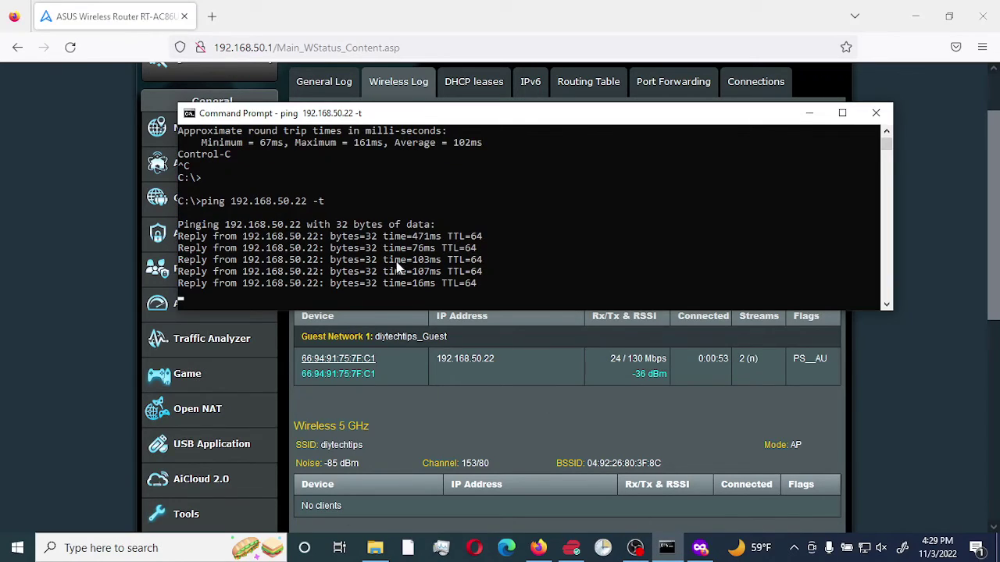
key("ctrl+c")
key("Return")
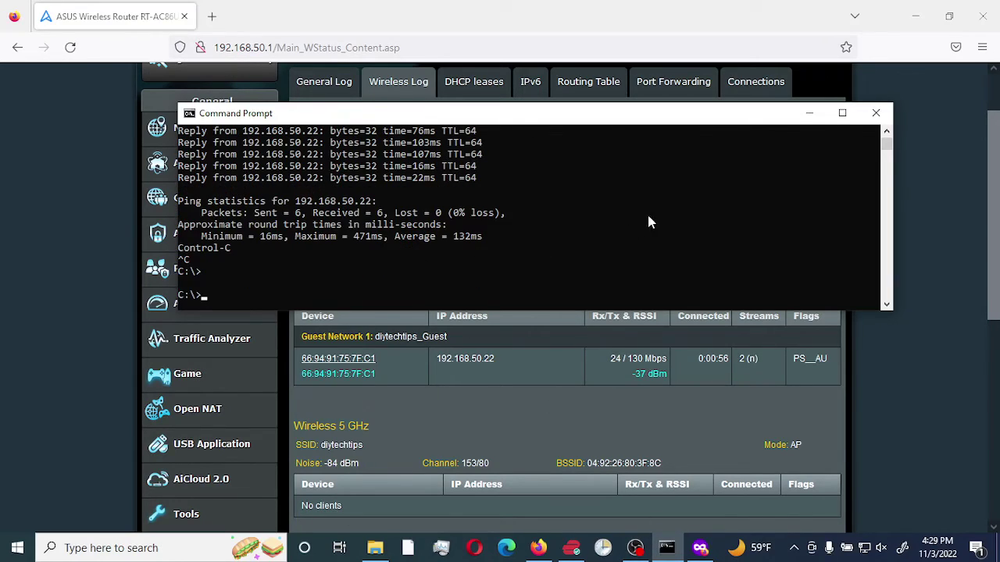
Minimize Command Prompt and log out of the router's administration page in Firefox, confirming the logout
left_click(808, 115)
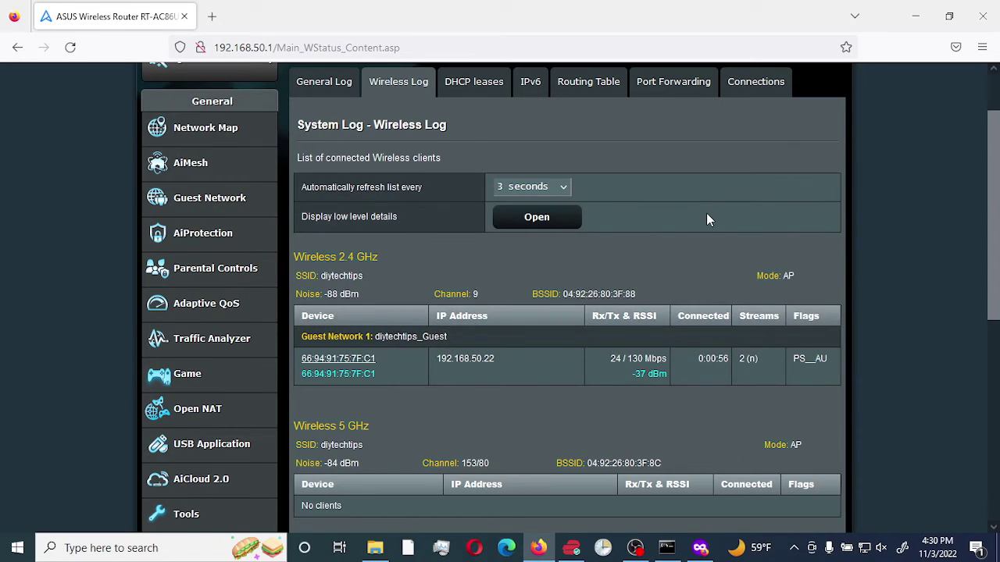
scroll(711, 213, "up", 2)
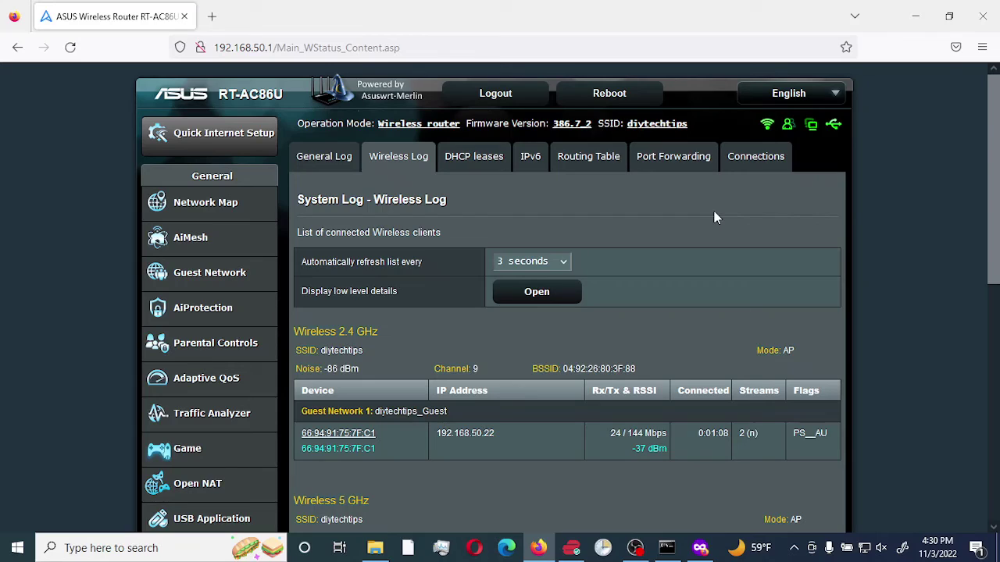
left_click(507, 97)
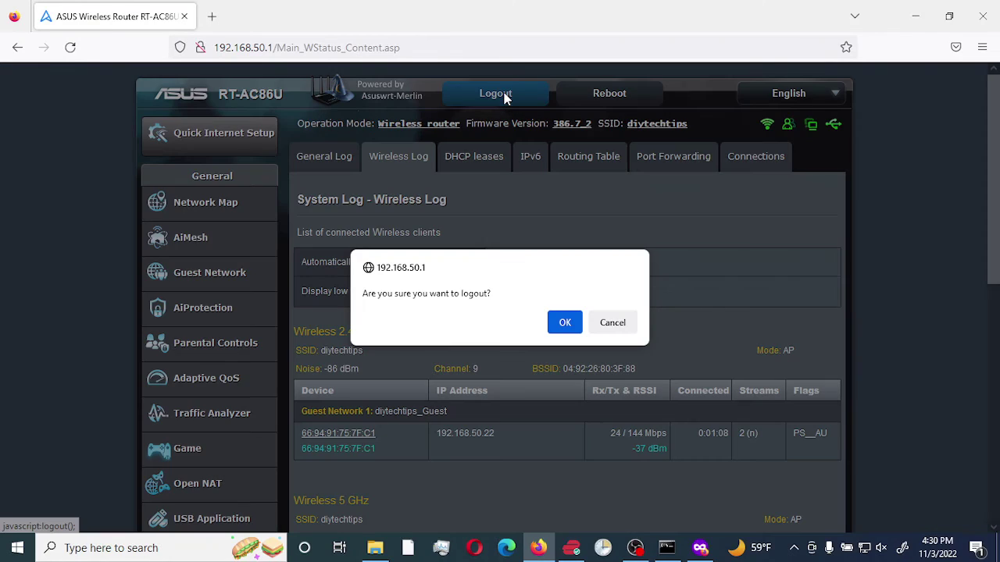
left_click(567, 325)
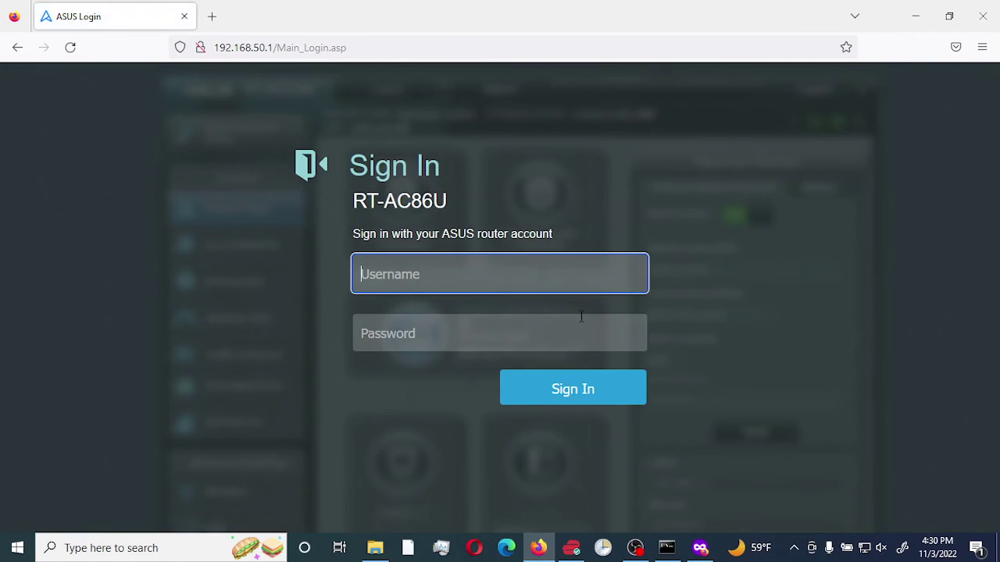